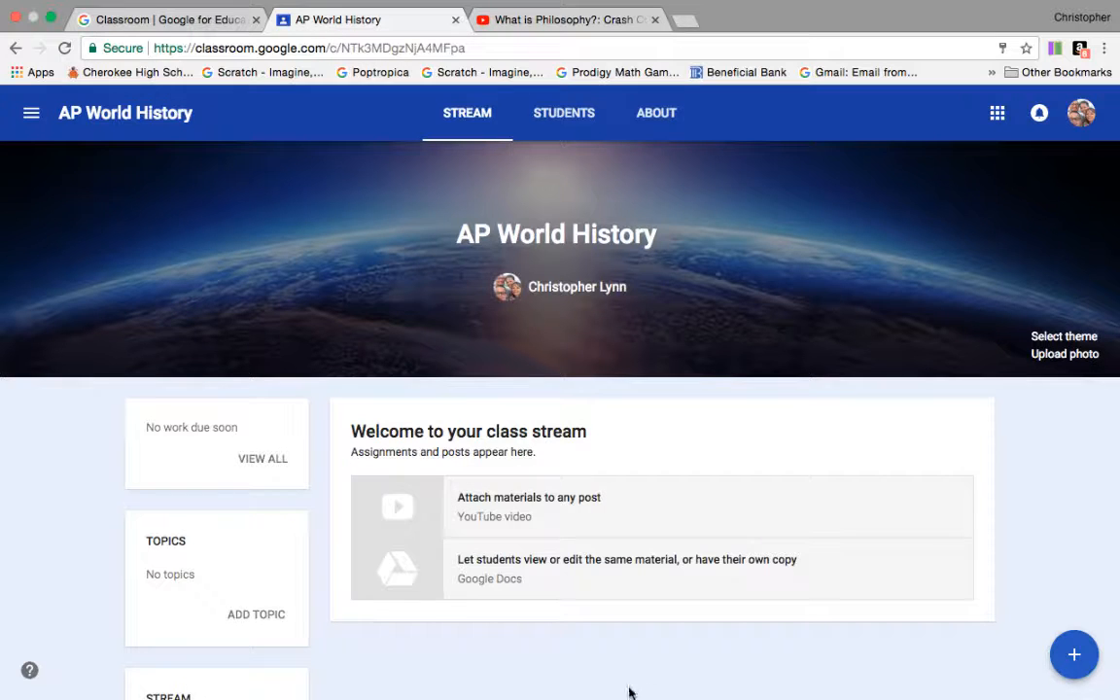
# Create a class announcement reading "AP World Classes: Don't forget test on Thursday!".
pyautogui.scroll(-2, 605, 598)
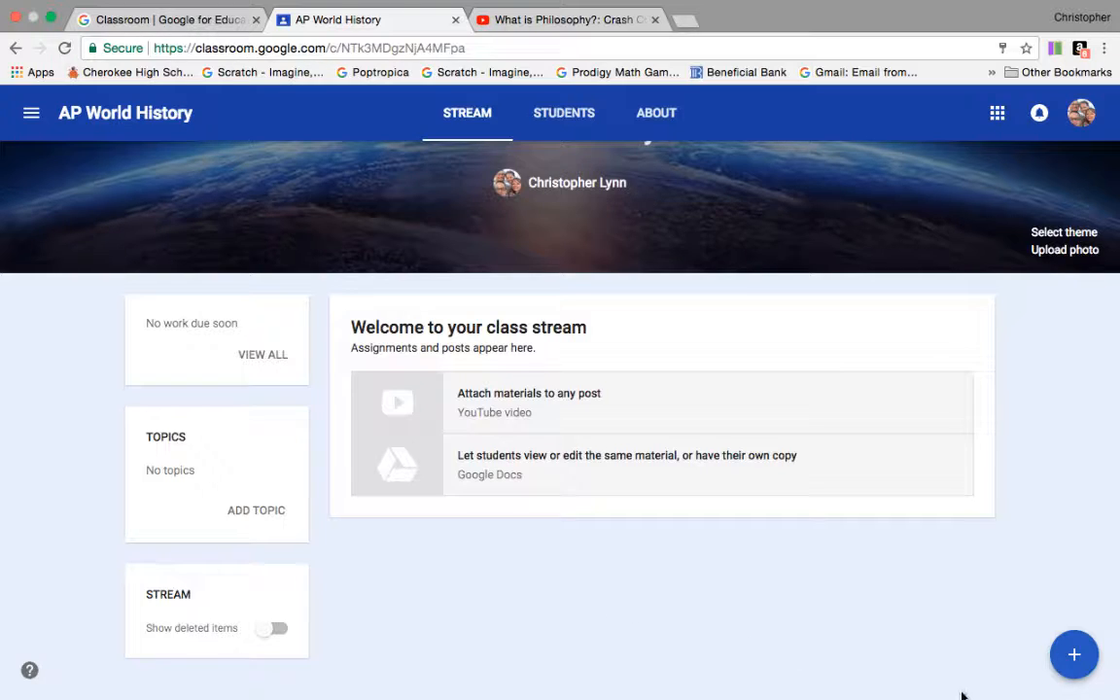
pyautogui.click(1064, 667)
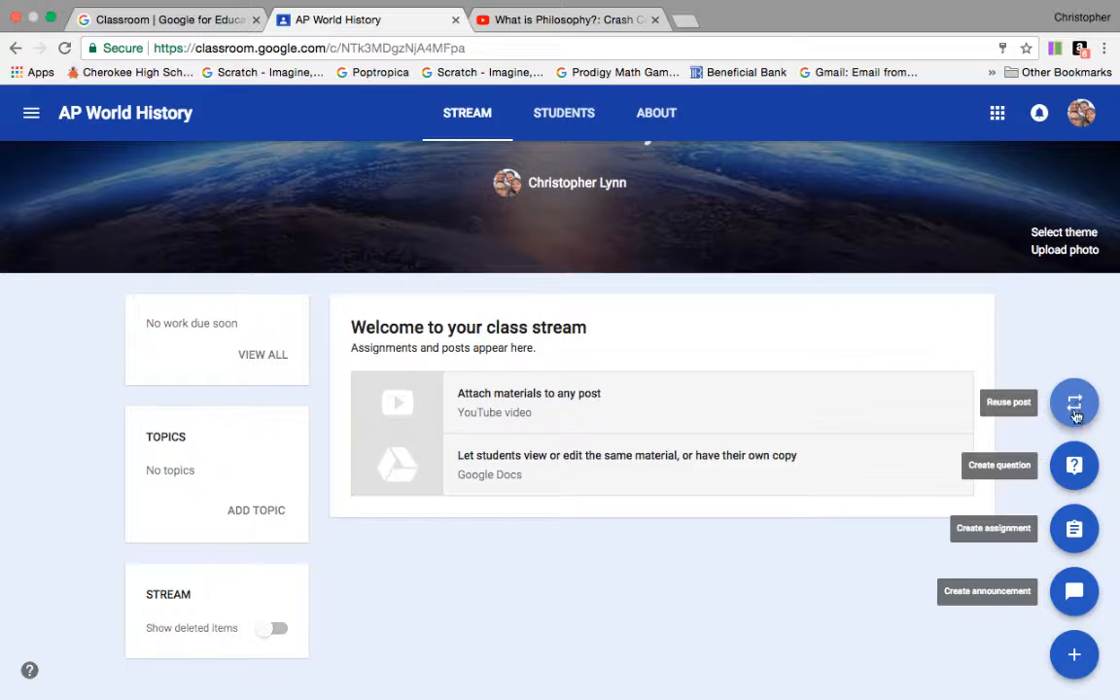
pyautogui.moveTo(1074, 655)
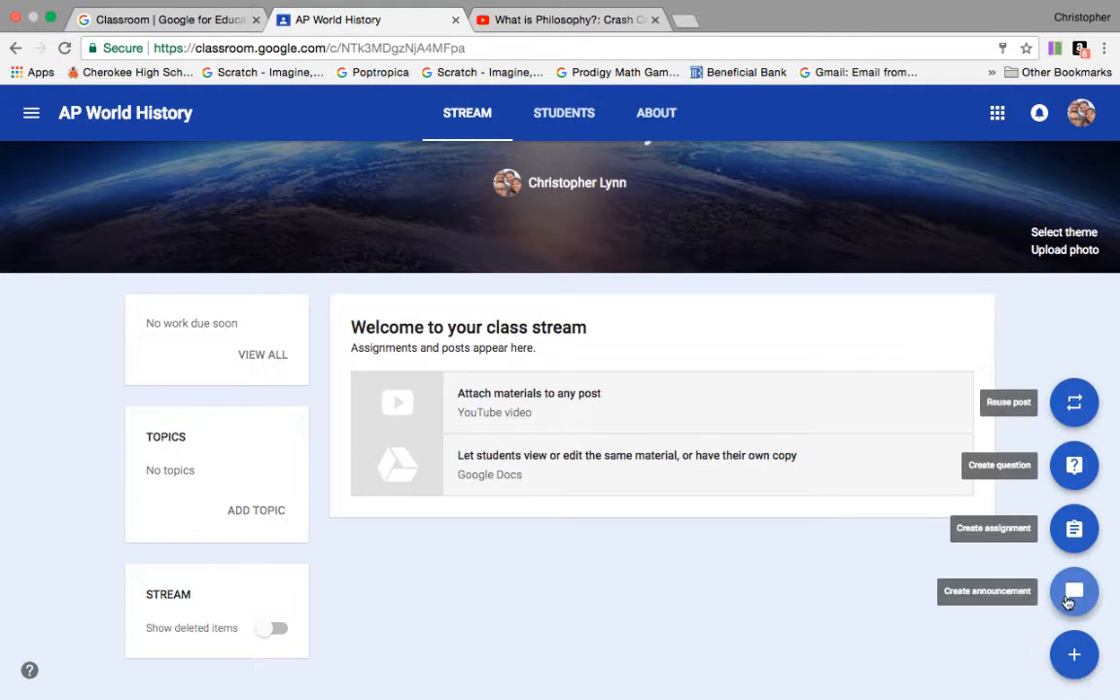
pyautogui.click(1073, 591)
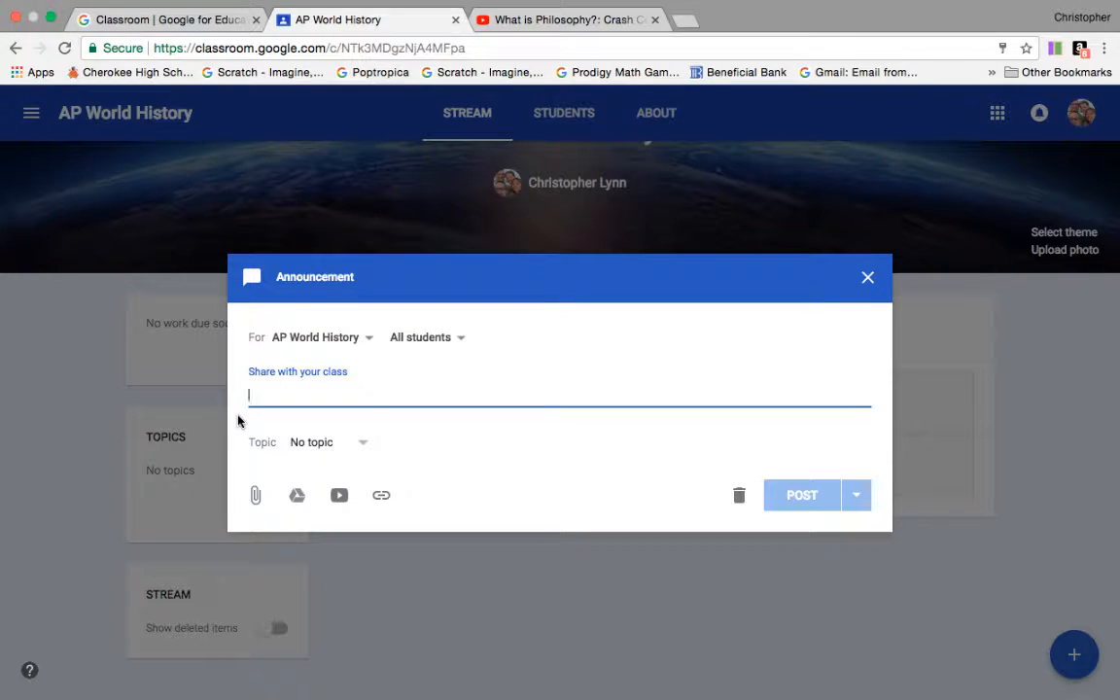
pyautogui.write('Ap')
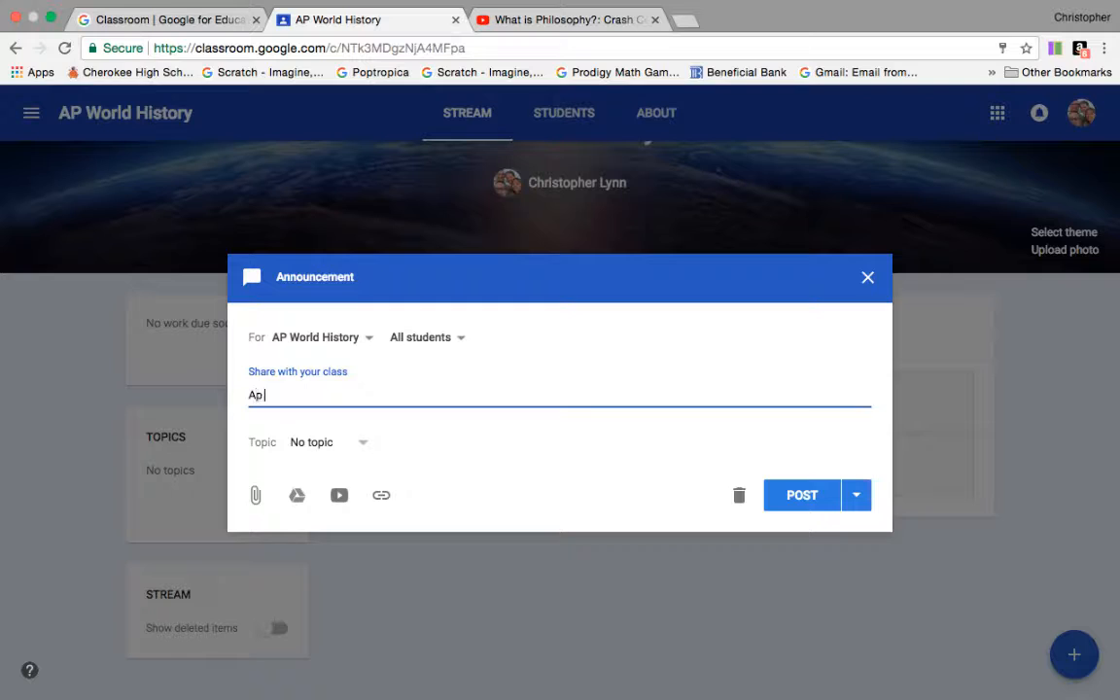
pyautogui.write(' Wor')
pyautogui.press('BackSpace')
pyautogui.press('BackSpace')
pyautogui.press('BackSpace')
pyautogui.press('BackSpace')
pyautogui.press('BackSpace')
pyautogui.write('P World Classe')
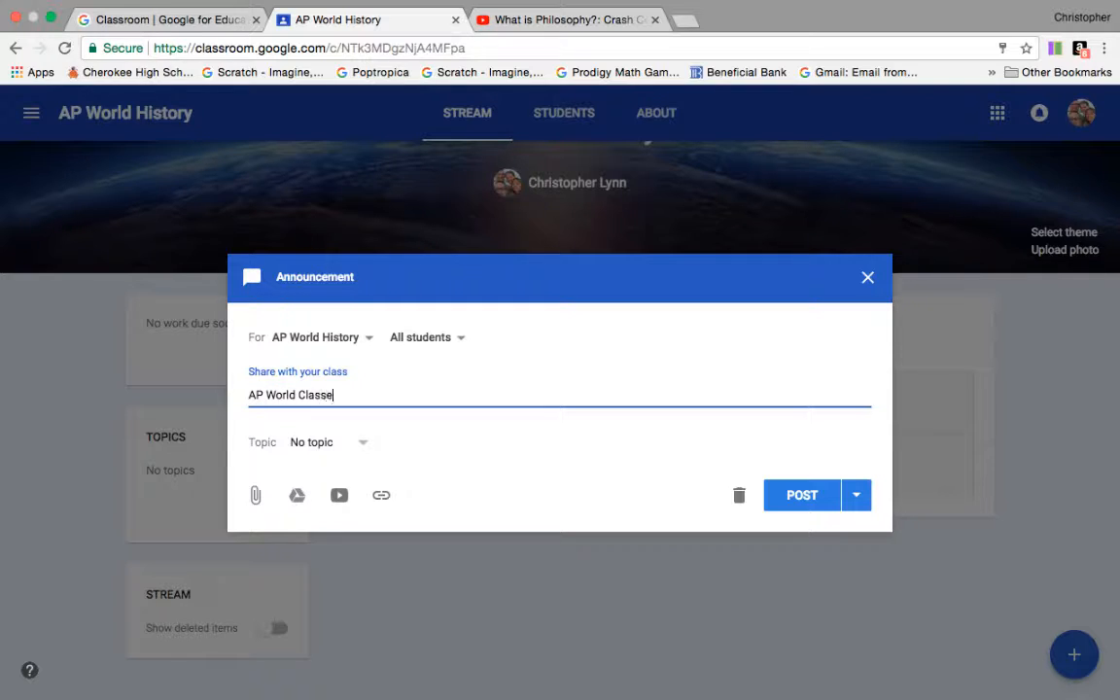
pyautogui.write("s: Don't forget test")
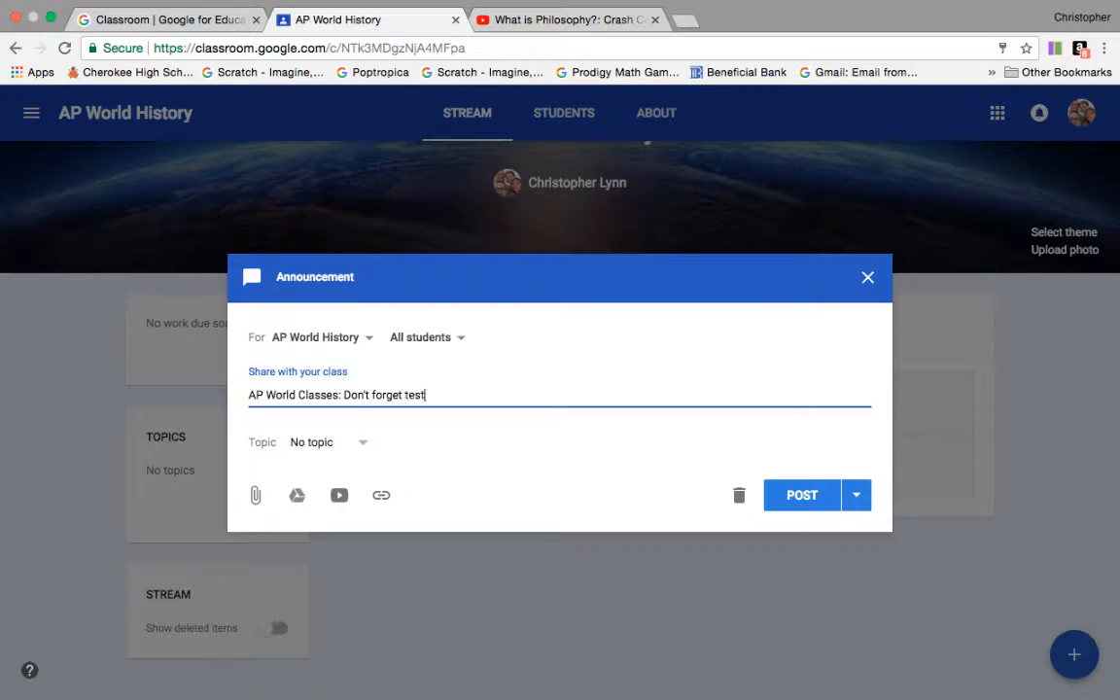
pyautogui.write(' on Tuesd')
pyautogui.press('BackSpace')
pyautogui.press('BackSpace')
pyautogui.press('BackSpace')
pyautogui.press('BackSpace')
pyautogui.press('BackSpace')
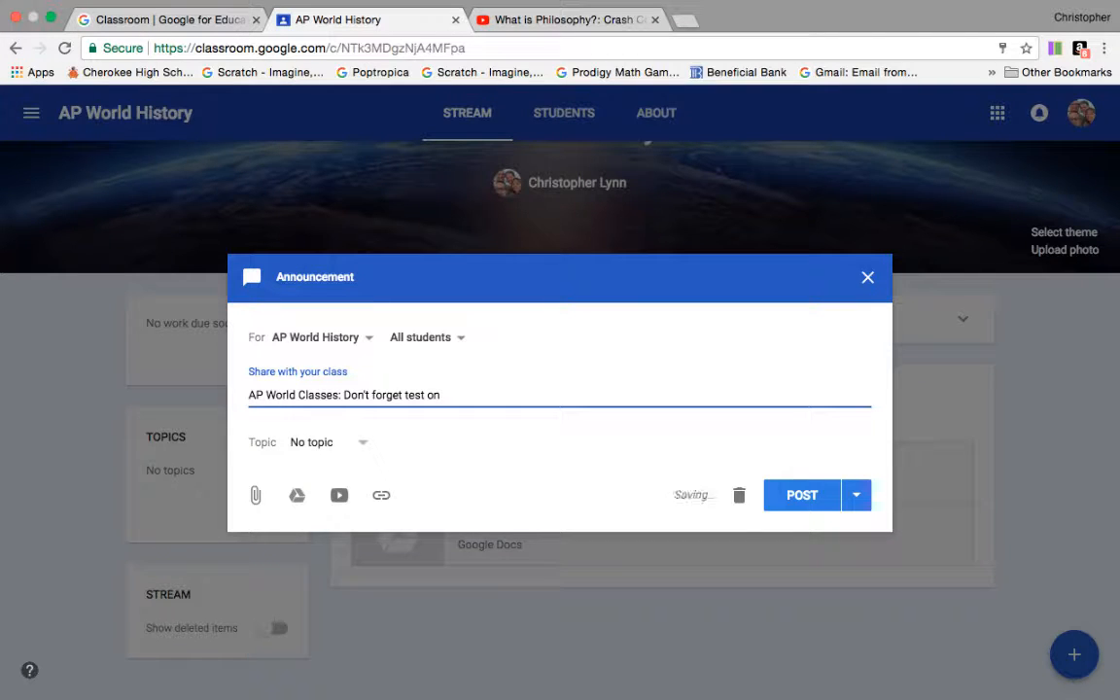
pyautogui.write('Thursday!')
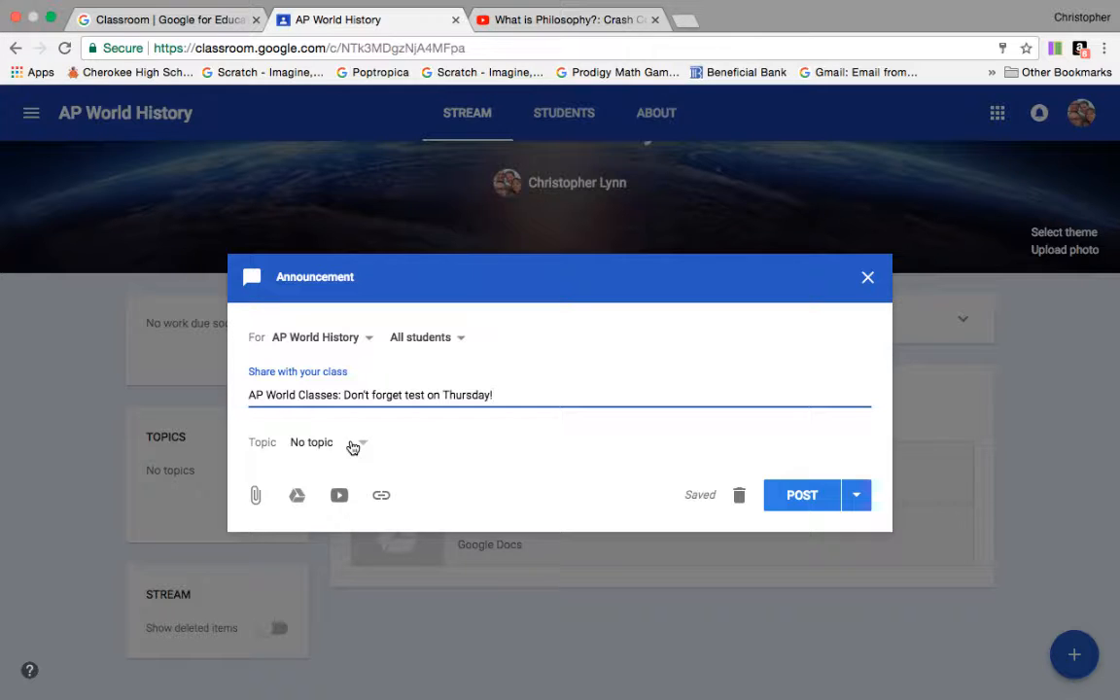
# Keep the announcement addressed to AP World History only with no topic, and post it to the stream.
pyautogui.click(326, 338)
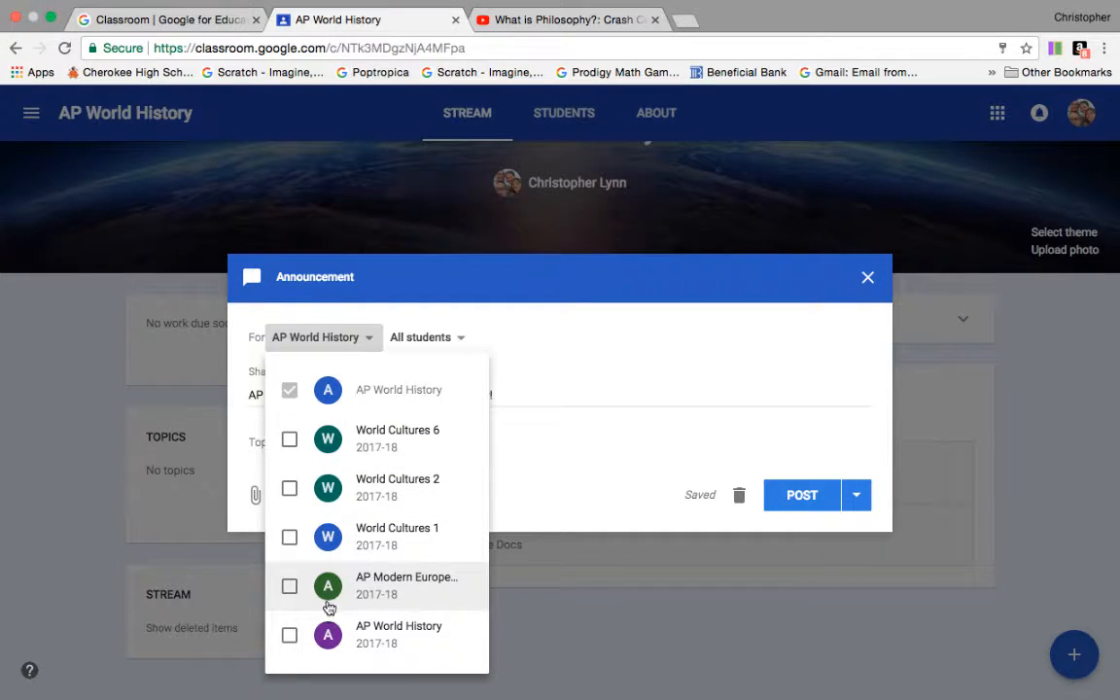
pyautogui.click(597, 495)
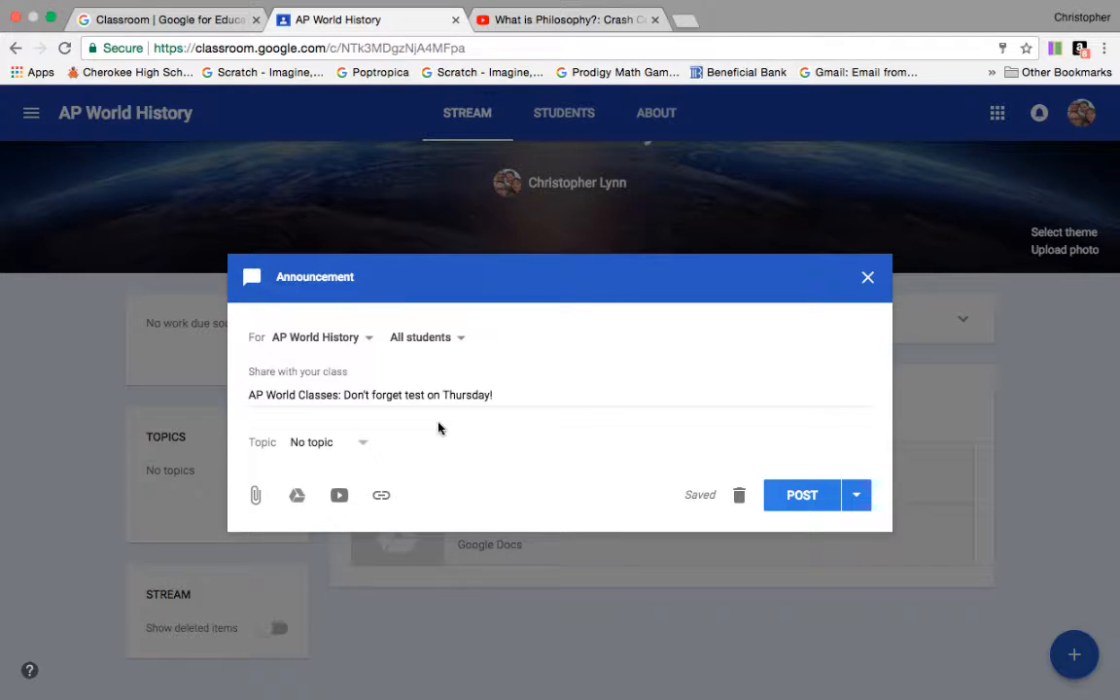
pyautogui.click(313, 443)
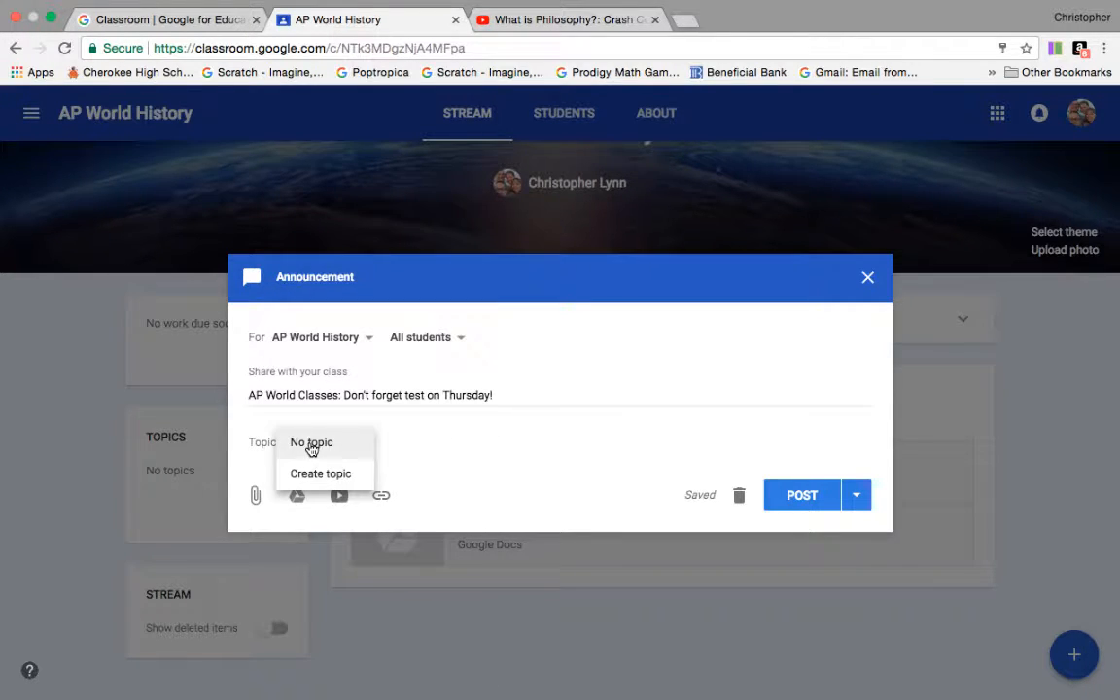
pyautogui.click(297, 445)
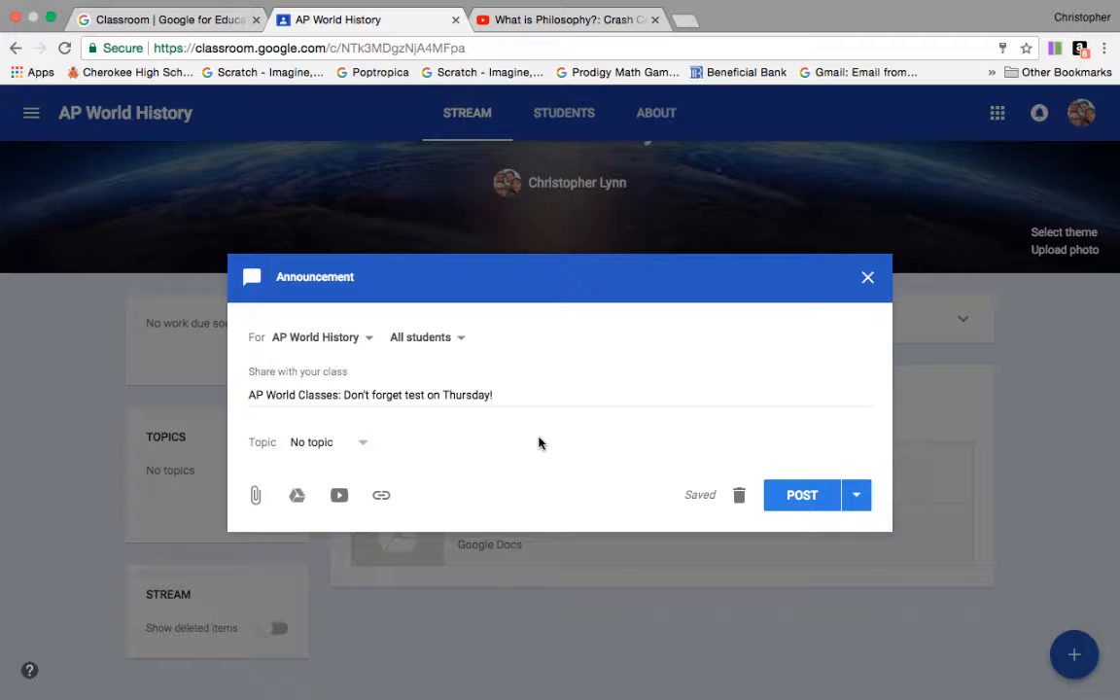
pyautogui.click(806, 500)
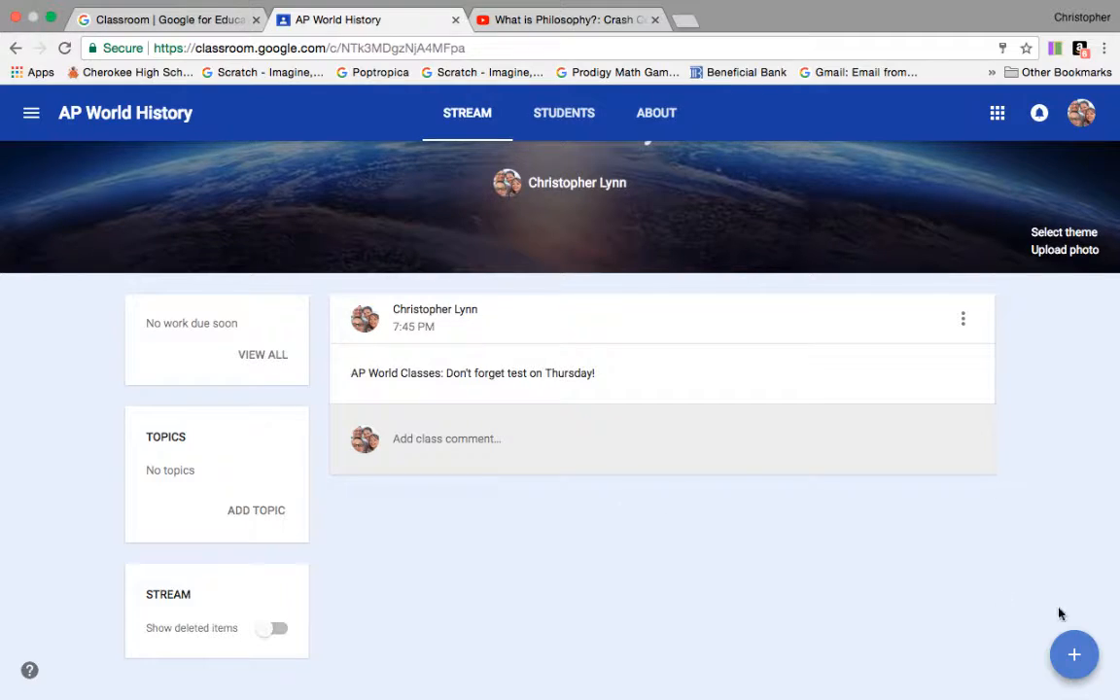
# Create a class question reading "After reviewing the DBQ Presentation, what further questions do you have on the format?".
pyautogui.moveTo(1074, 647)
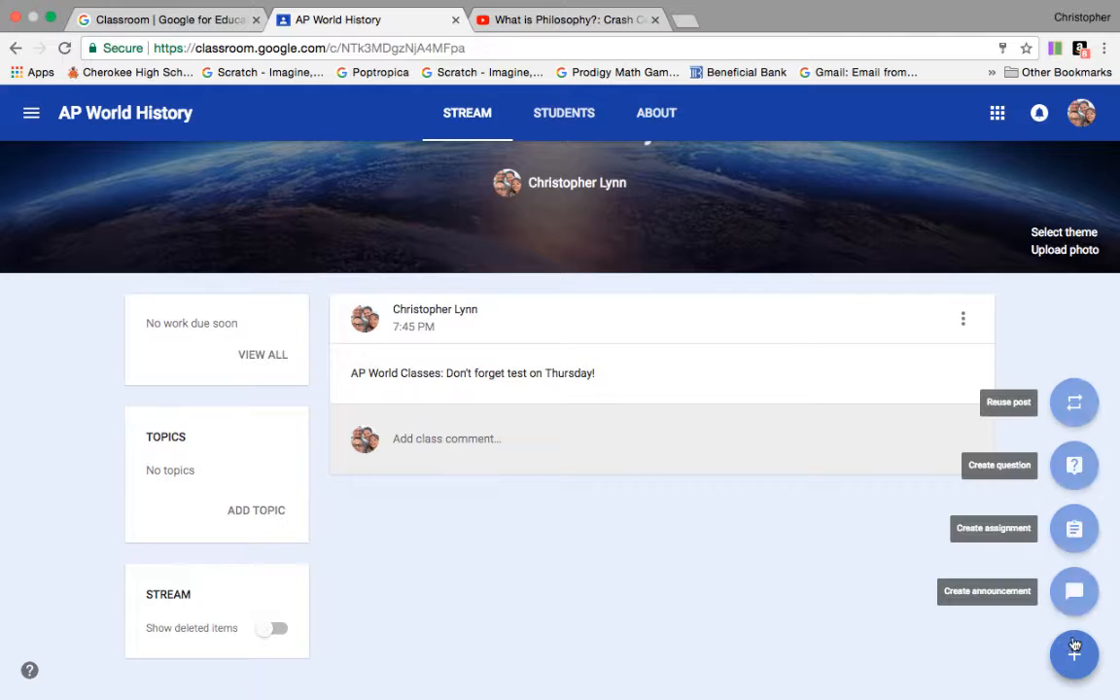
pyautogui.click(1079, 465)
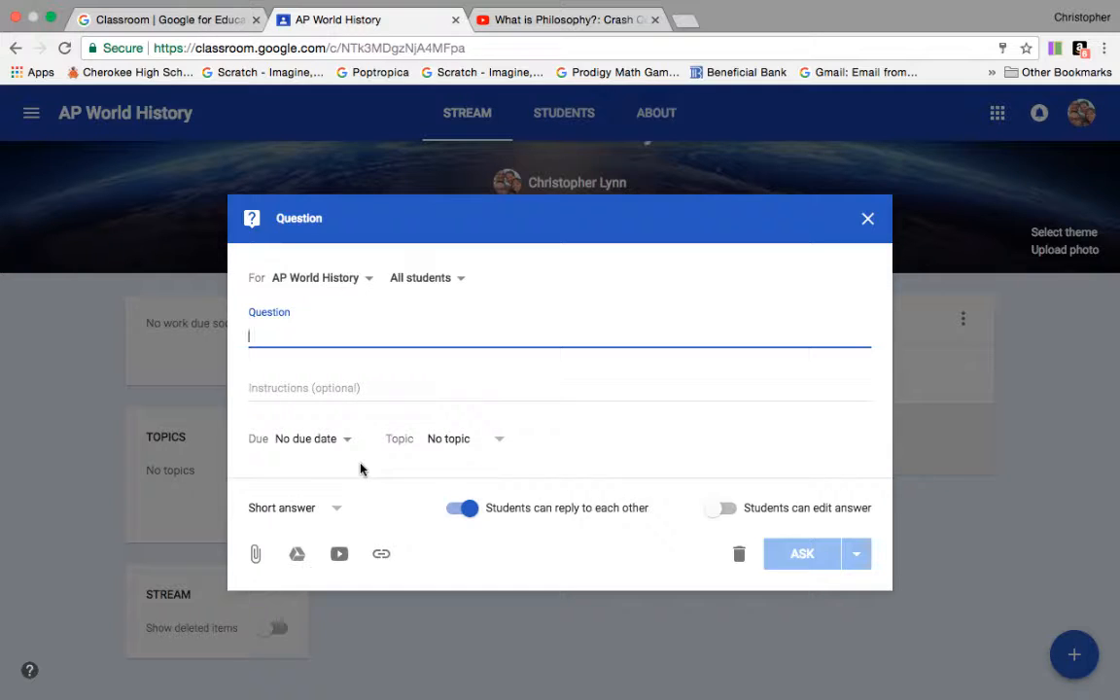
pyautogui.write('Aft')
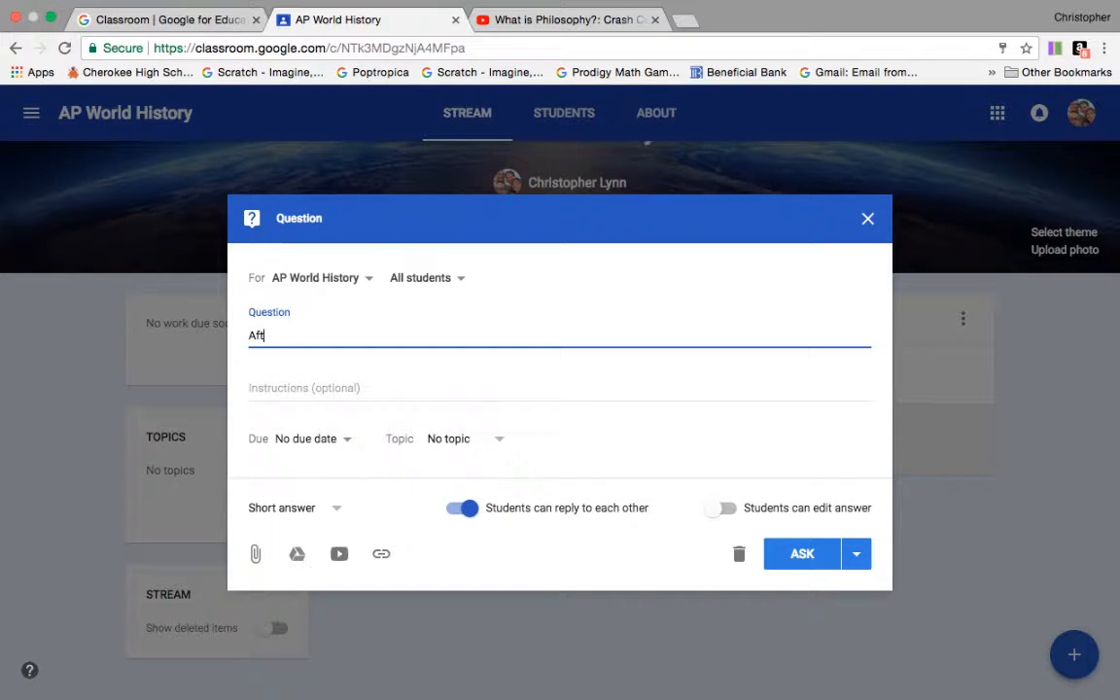
pyautogui.write('er reviewing the DBQ ')
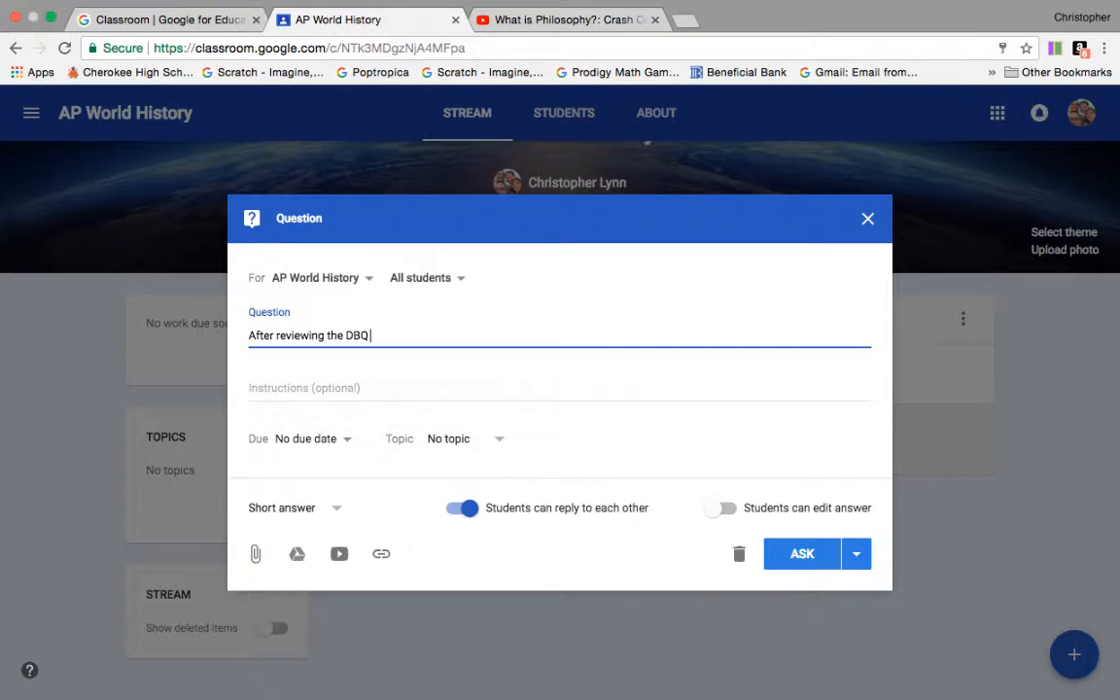
pyautogui.write('Presentation,')
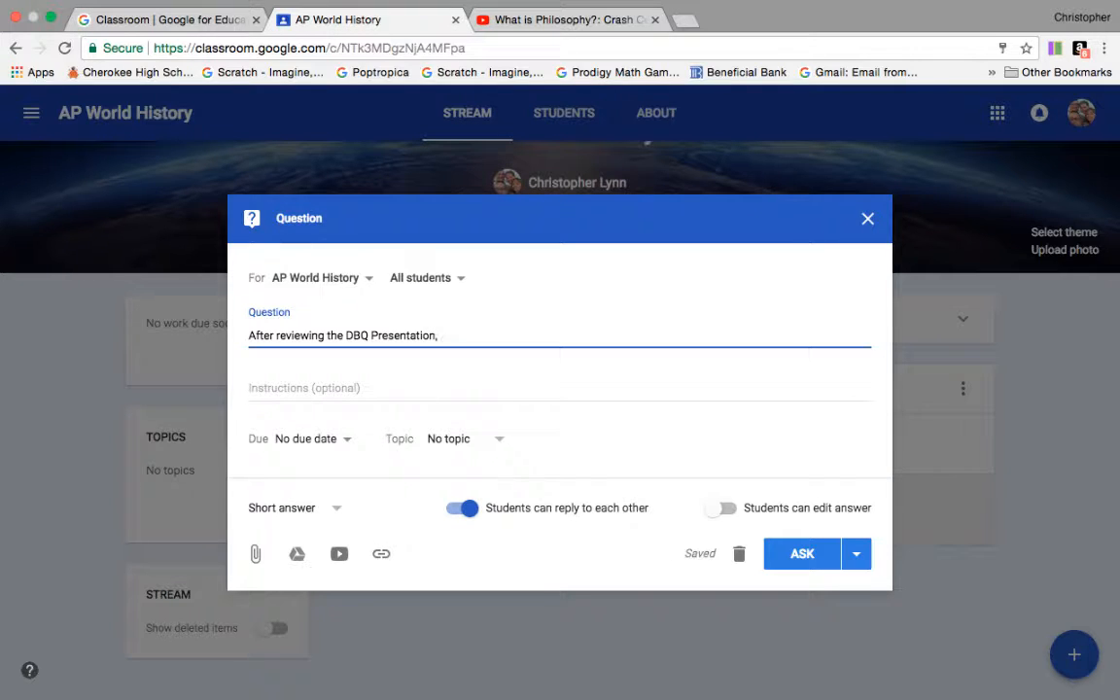
pyautogui.write(' what further quetion')
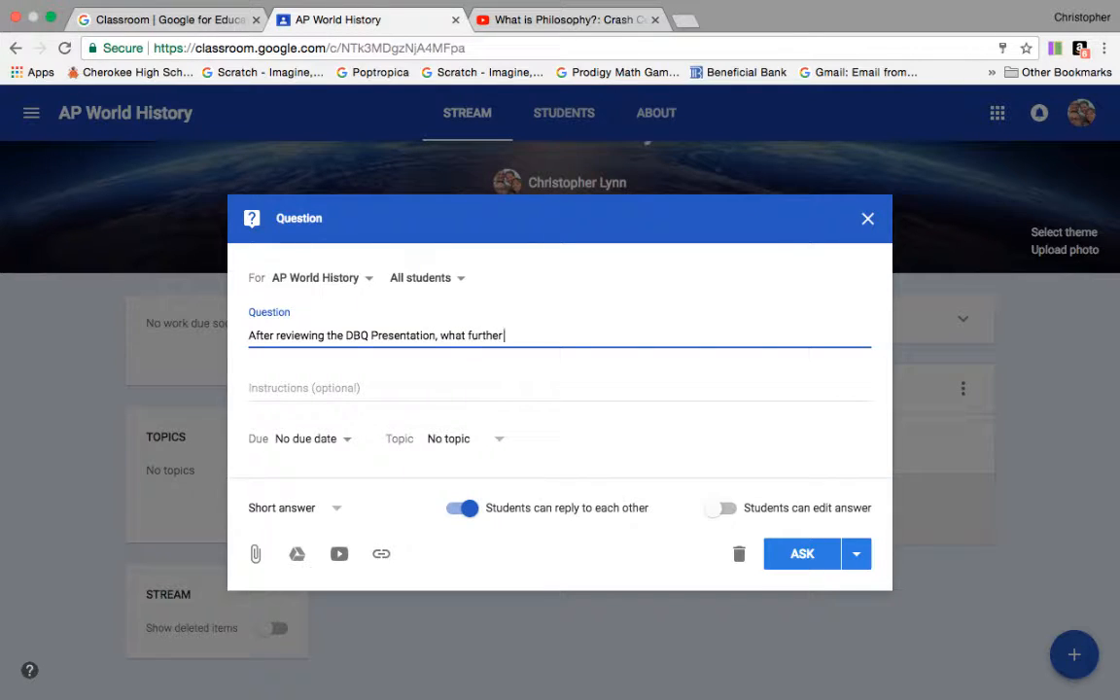
pyautogui.press('BackSpace')
pyautogui.press('BackSpace')
pyautogui.press('BackSpace')
pyautogui.write('sti')
pyautogui.press('BackSpace')
pyautogui.press('BackSpace')
pyautogui.press('BackSpace')
pyautogui.press('BackSpace')
pyautogui.write('stions do you have on')
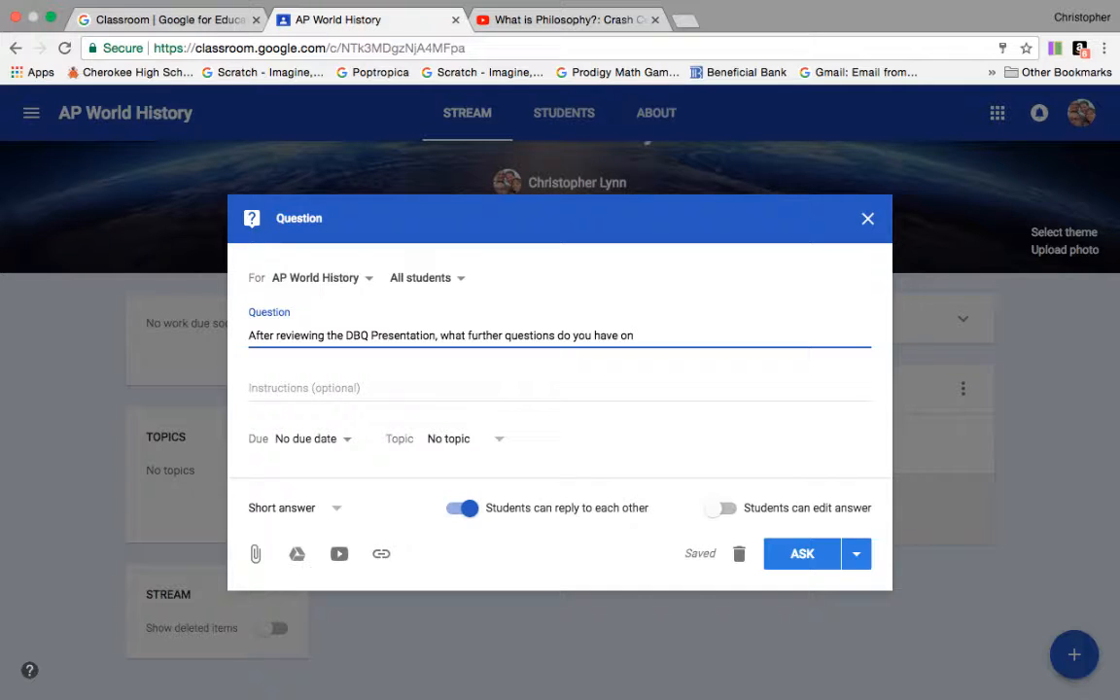
pyautogui.write(' the format?')
# Add the question instructions "Please write 1-2 questions about the topic and respond to one question posed by a classmate.".
pyautogui.click(276, 393)
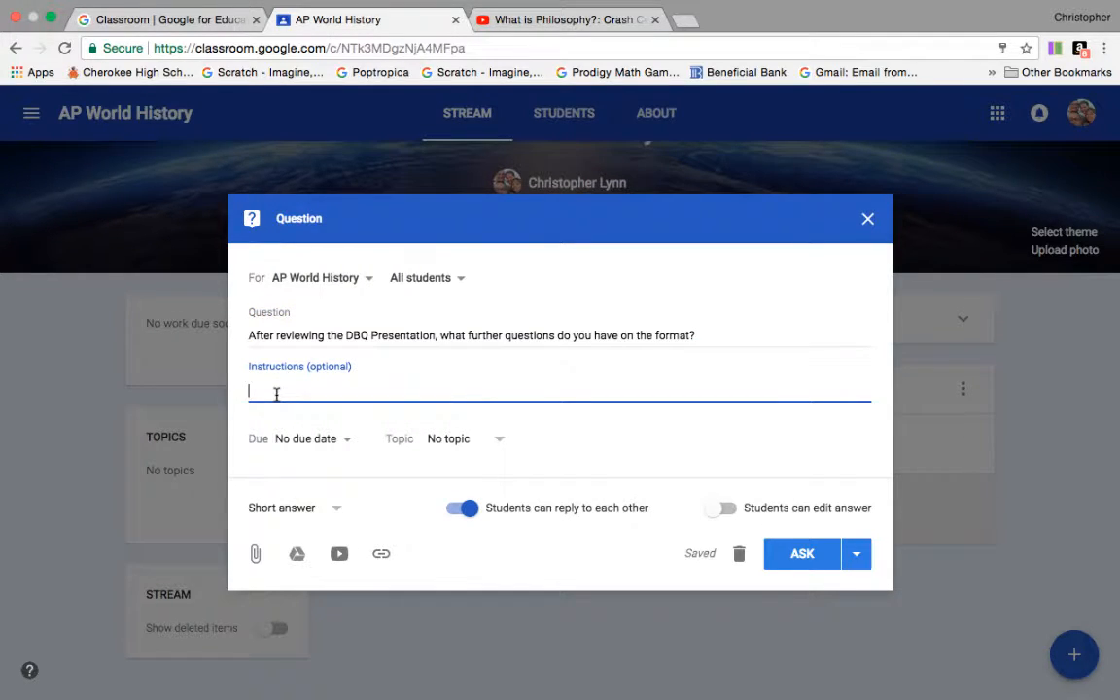
pyautogui.write('Please write')
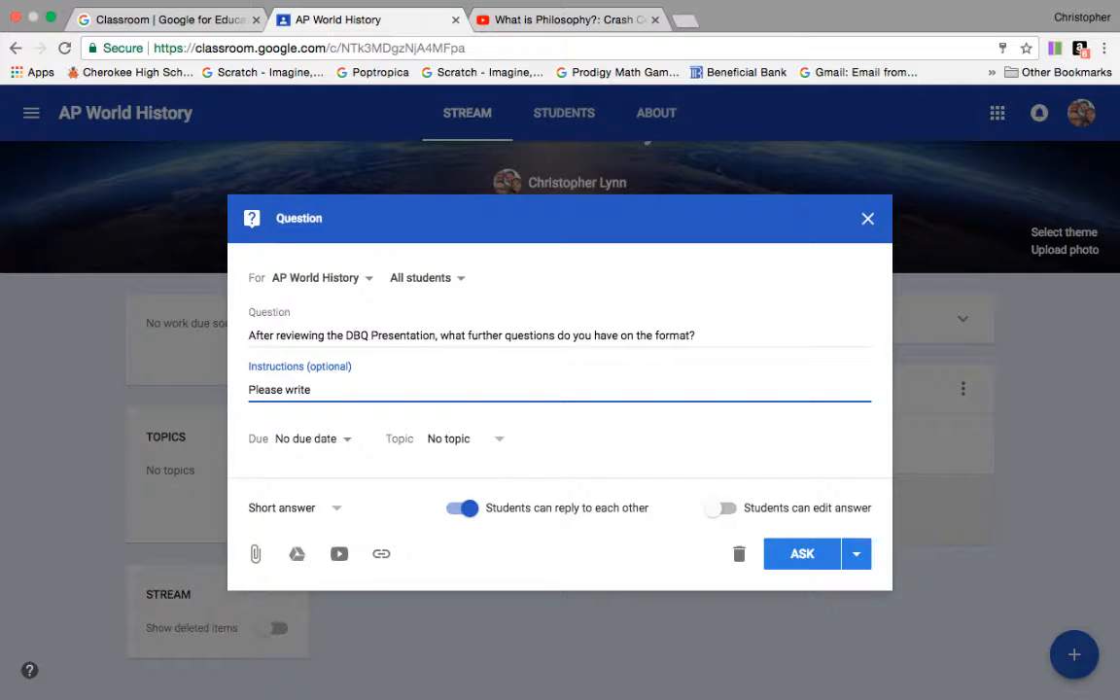
pyautogui.write(' 1-2 questions about the topic')
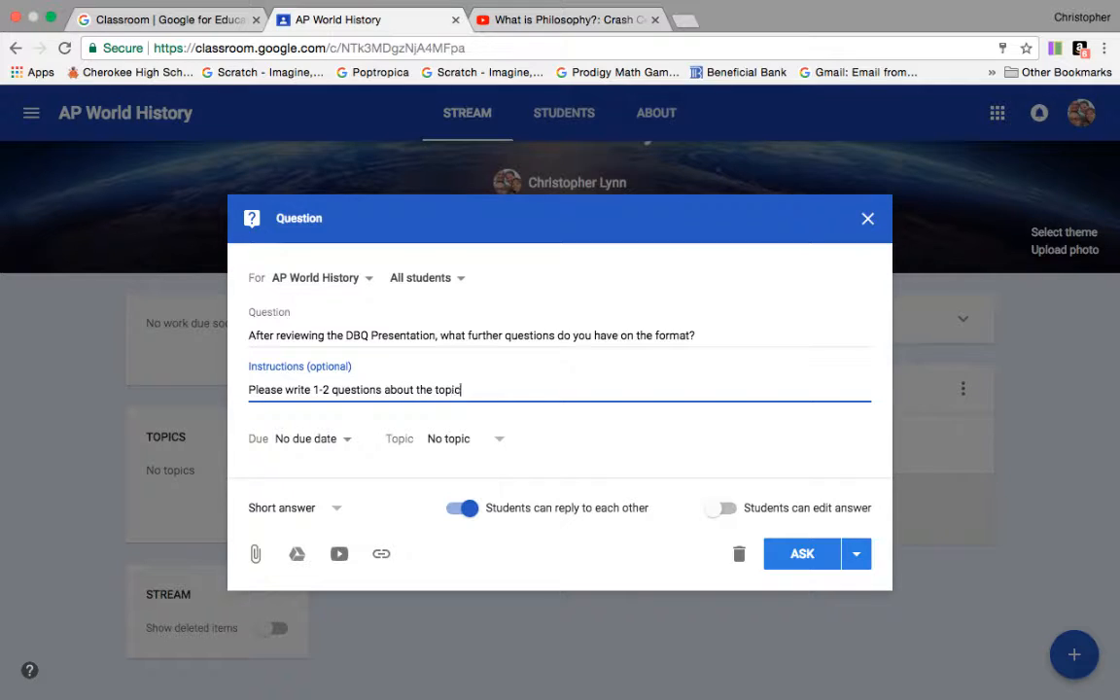
pyautogui.write(' and respond to one question')
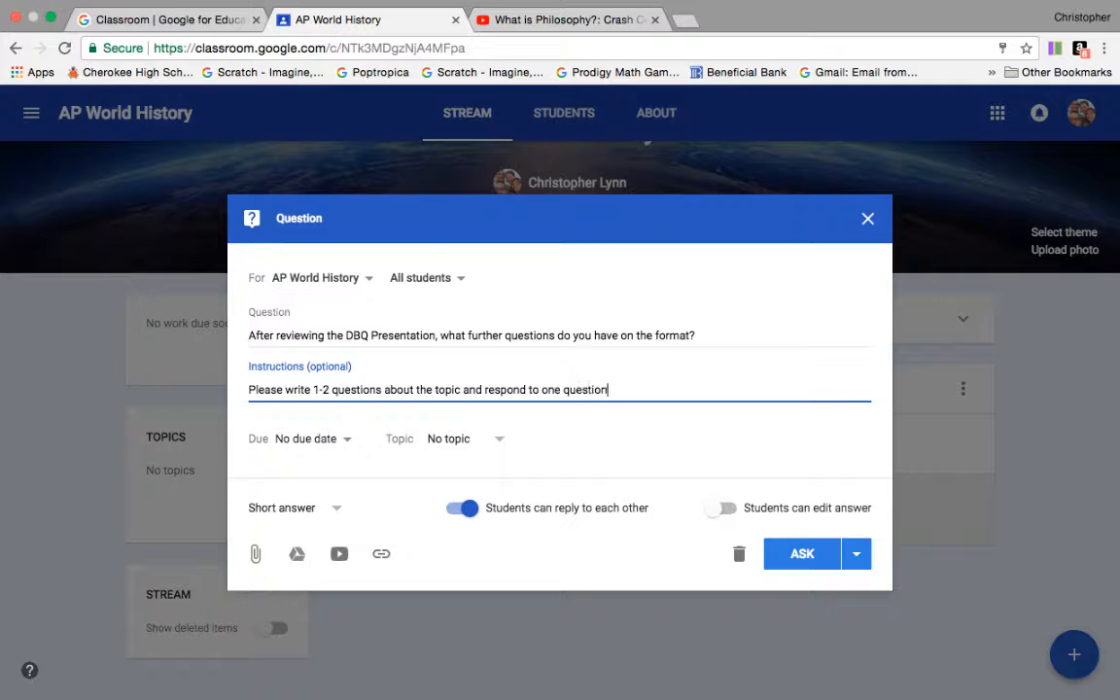
pyautogui.write(' posed by a classmate')
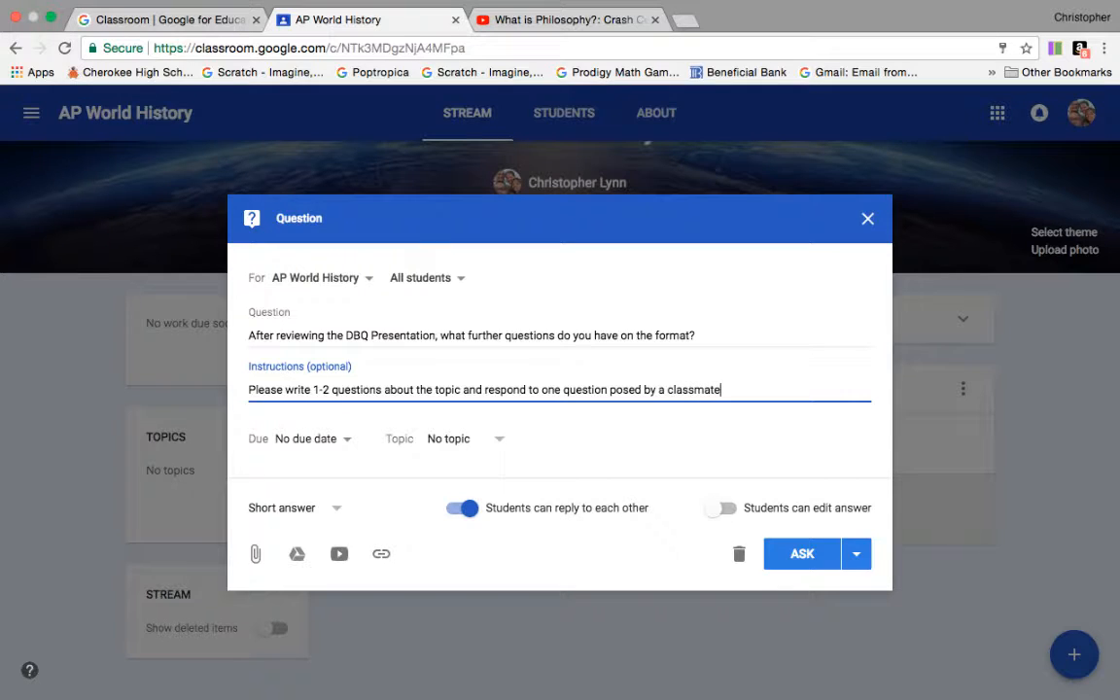
pyautogui.write('.')
# Set the question's due date to Oct 27, 2017 at 11:59 PM.
pyautogui.click(313, 443)
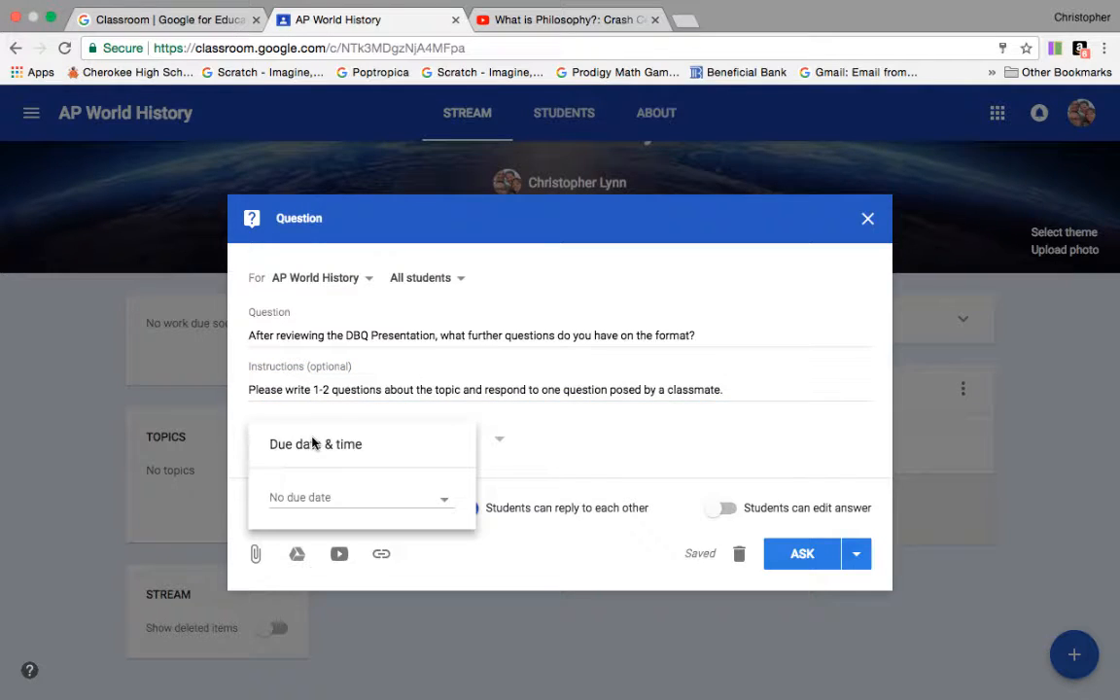
pyautogui.click(303, 499)
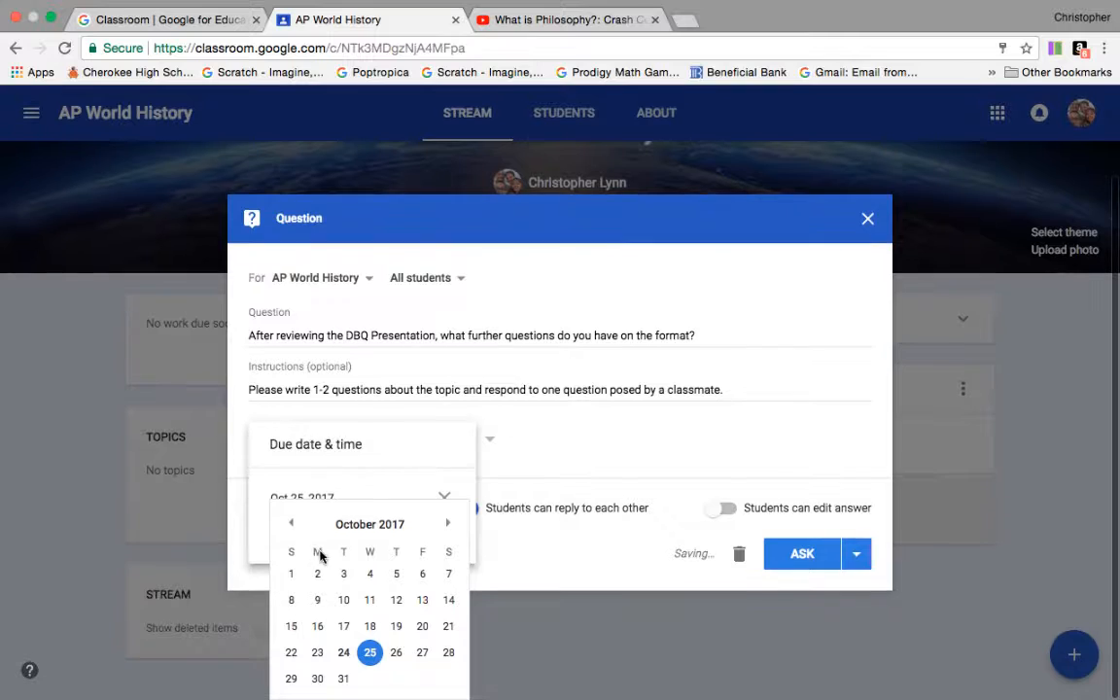
pyautogui.click(423, 654)
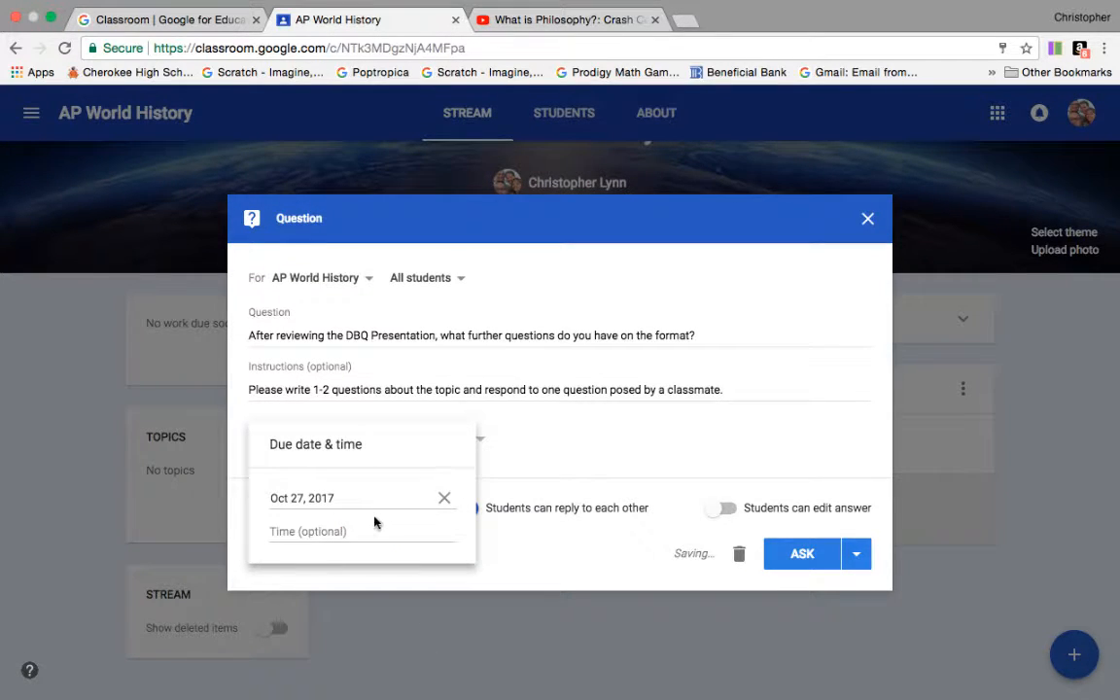
pyautogui.click(356, 533)
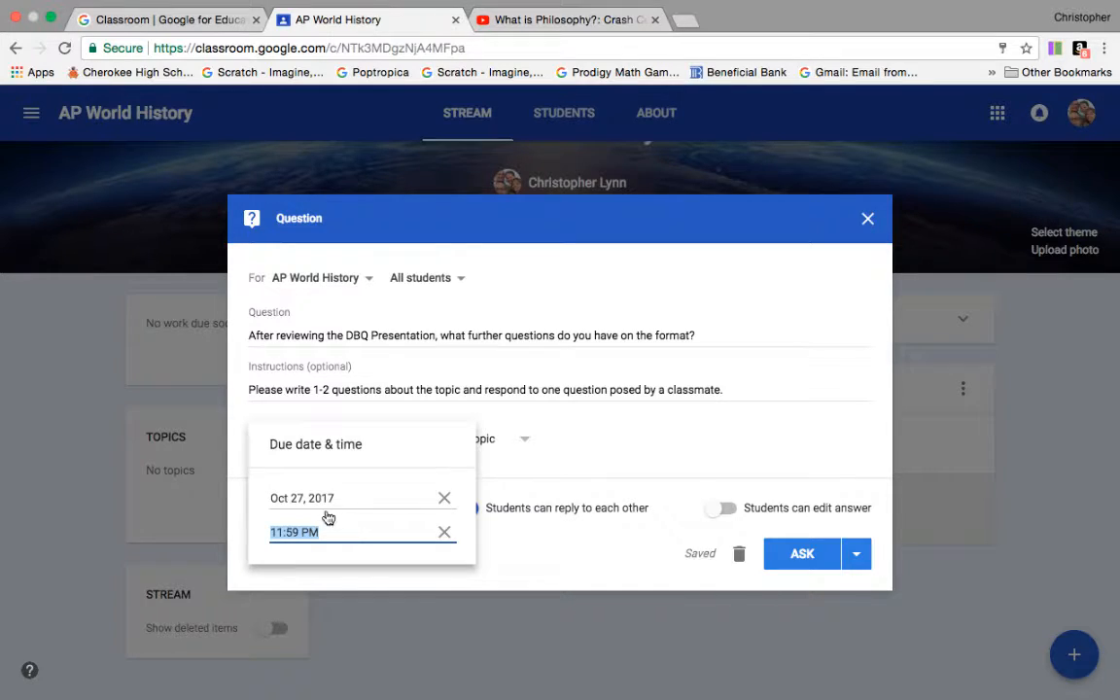
pyautogui.click(581, 450)
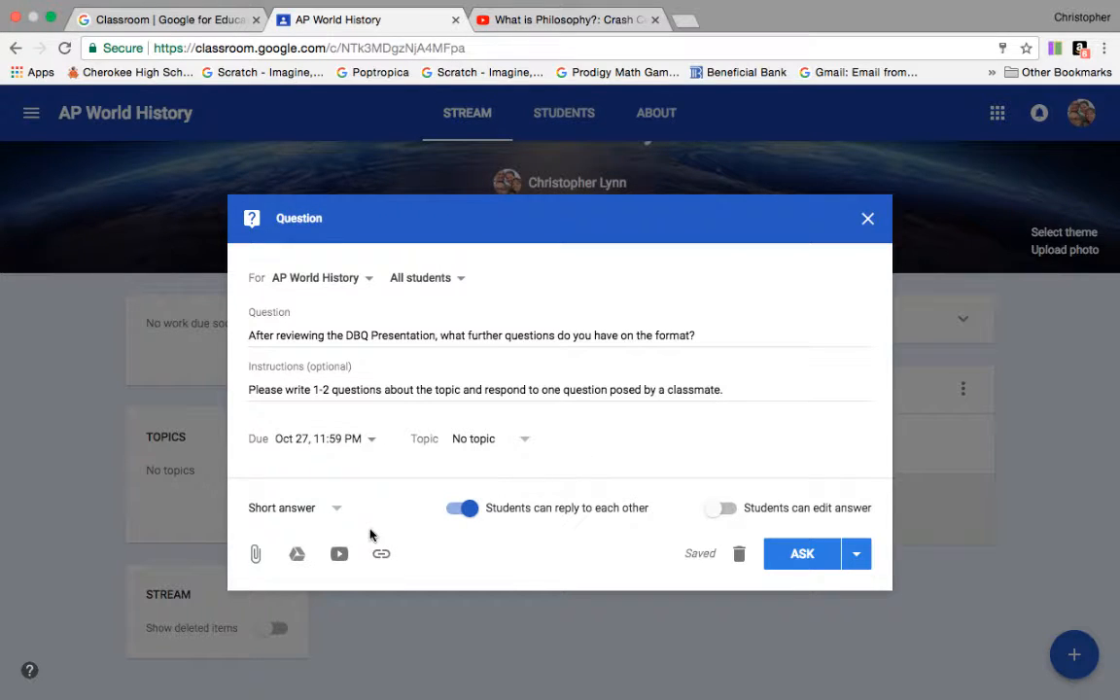
# Keep the question type as Short answer and publish the question to the class.
pyautogui.click(283, 510)
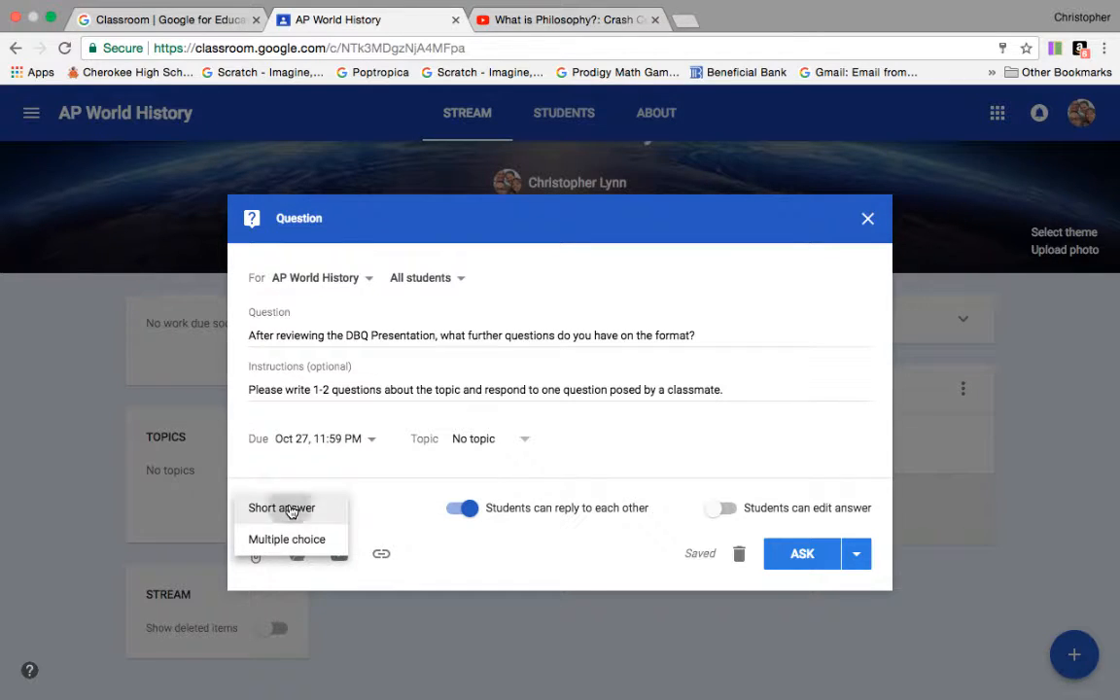
pyautogui.click(292, 508)
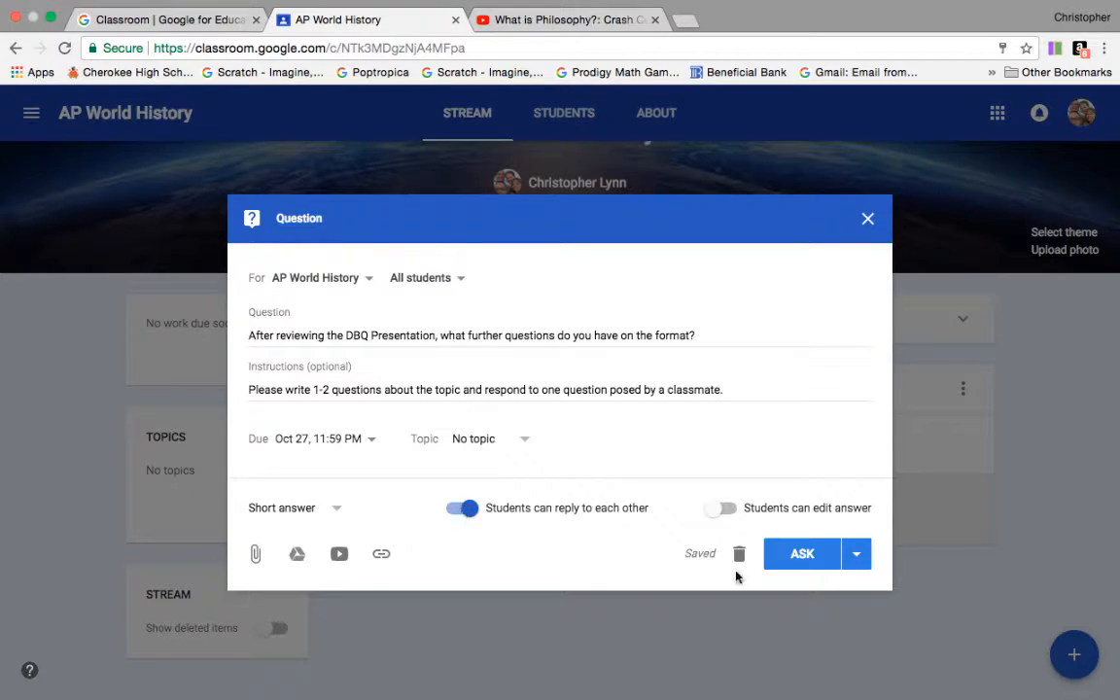
pyautogui.click(786, 558)
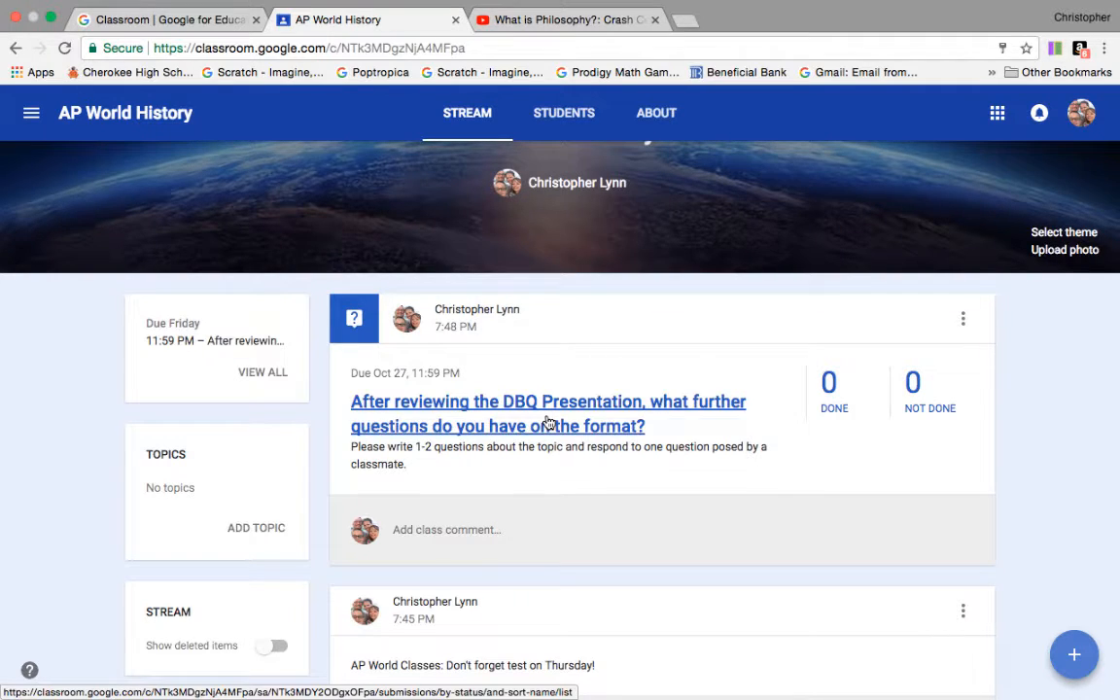
# Create a new assignment for the class titled "#001: Introduction to Philosophy".
pyautogui.moveTo(1085, 658)
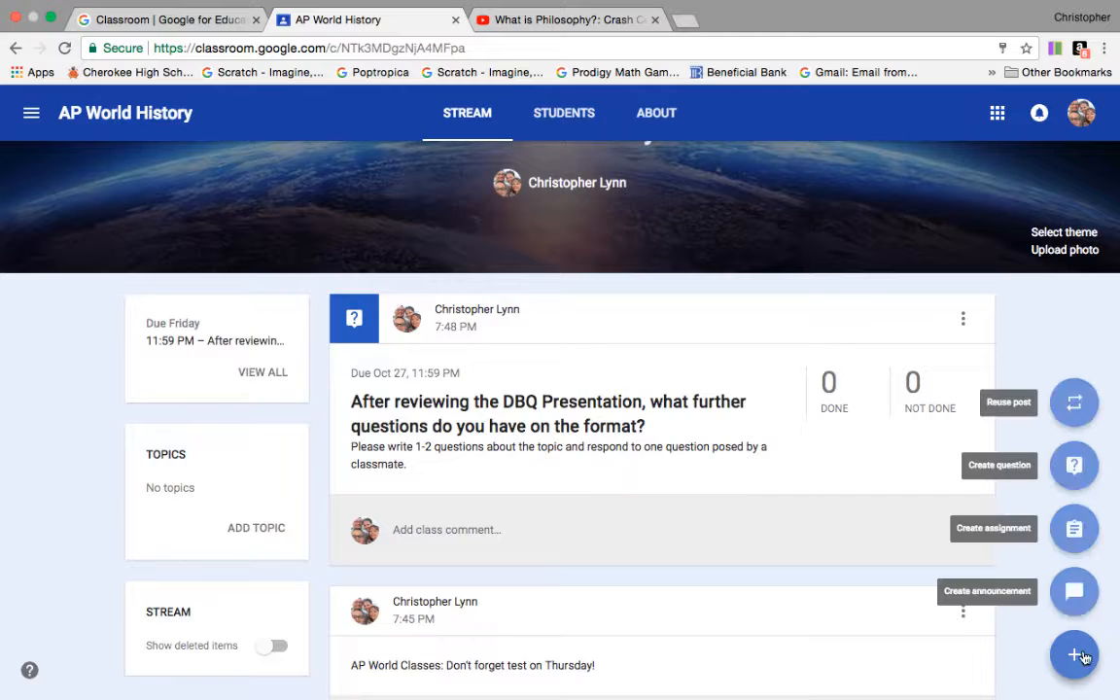
pyautogui.click(1076, 528)
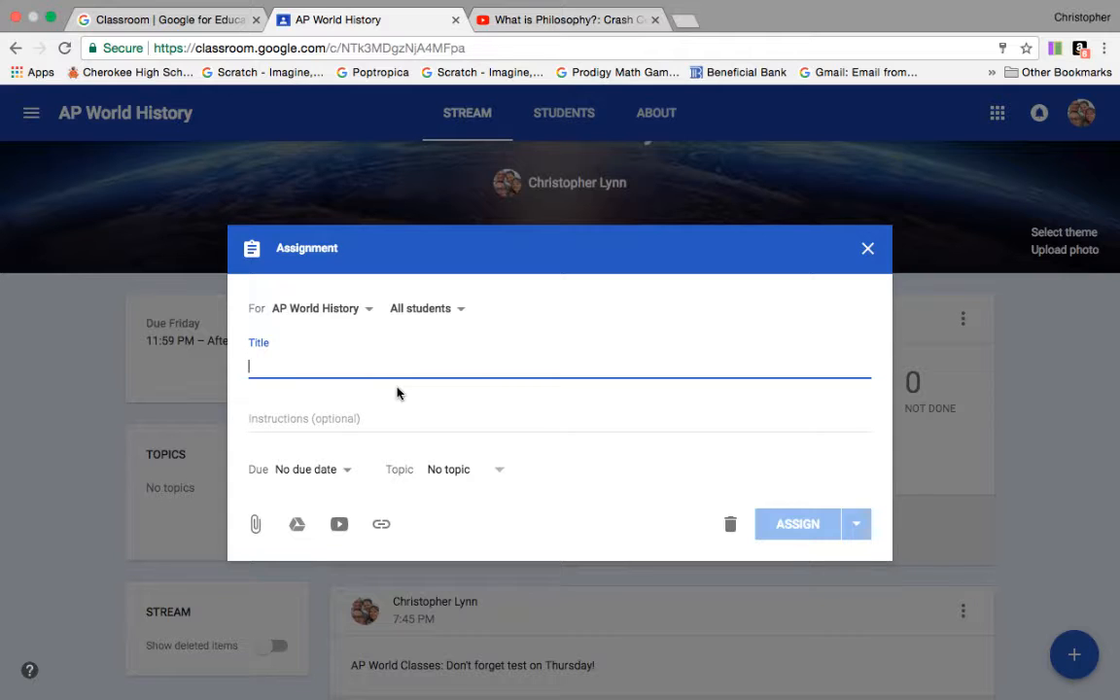
pyautogui.write('#')
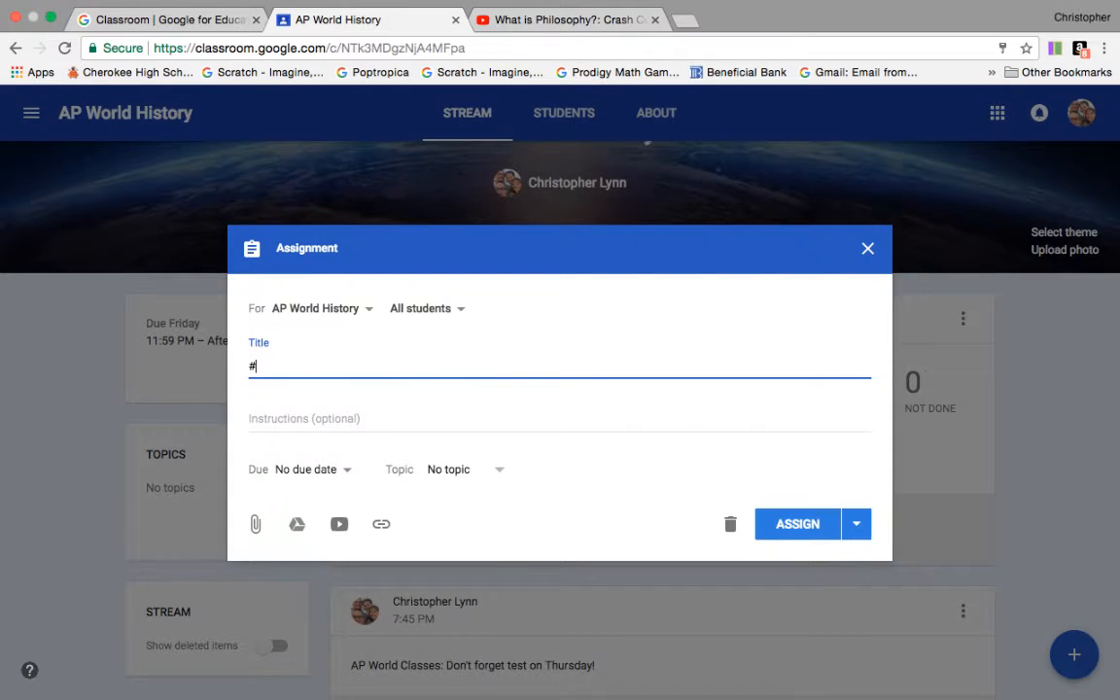
pyautogui.write('001:')
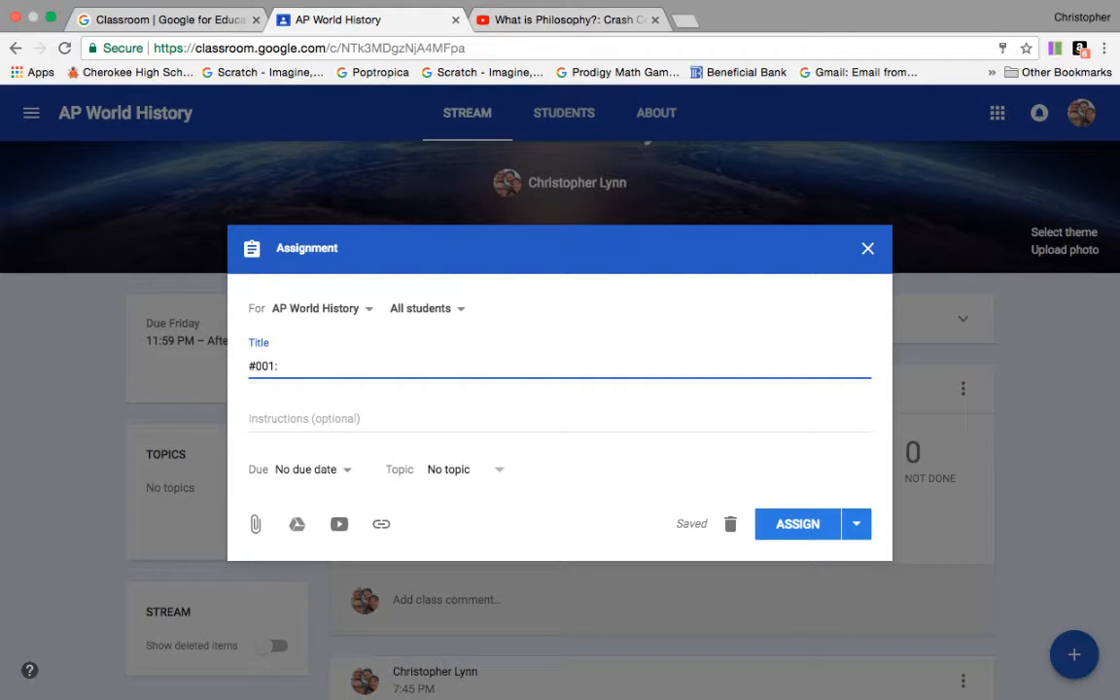
pyautogui.write('Introduction ')
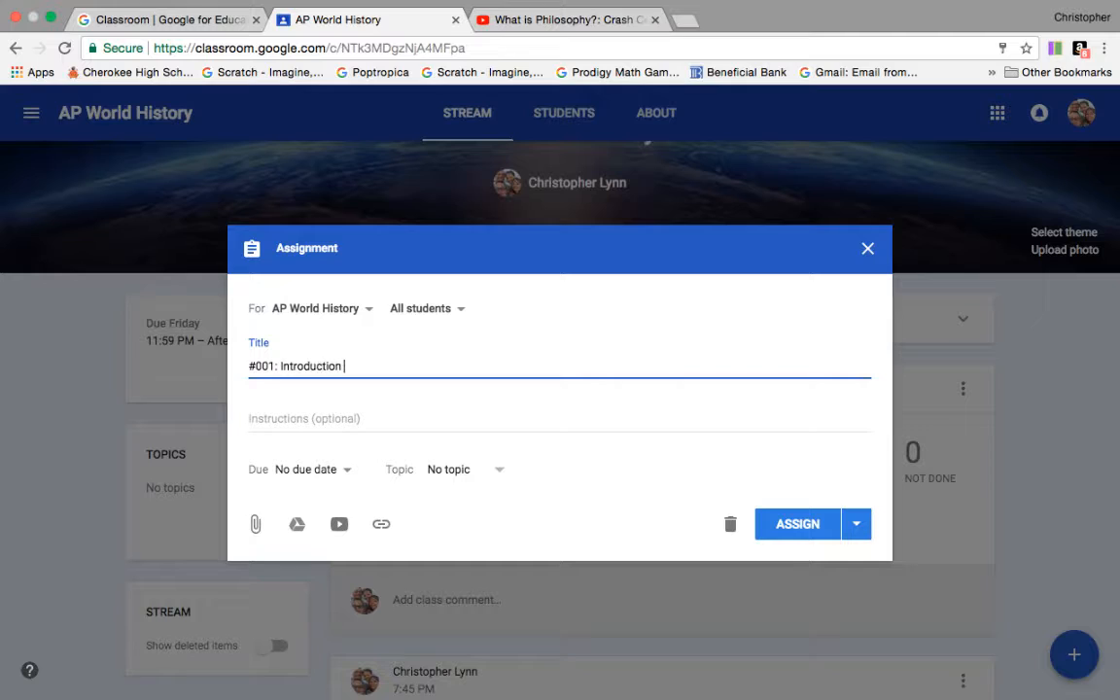
pyautogui.write('to Philosophy')
# Enter the first line of the assignment instructions: "1. Please watch the attached video on philosophy".
pyautogui.click(312, 422)
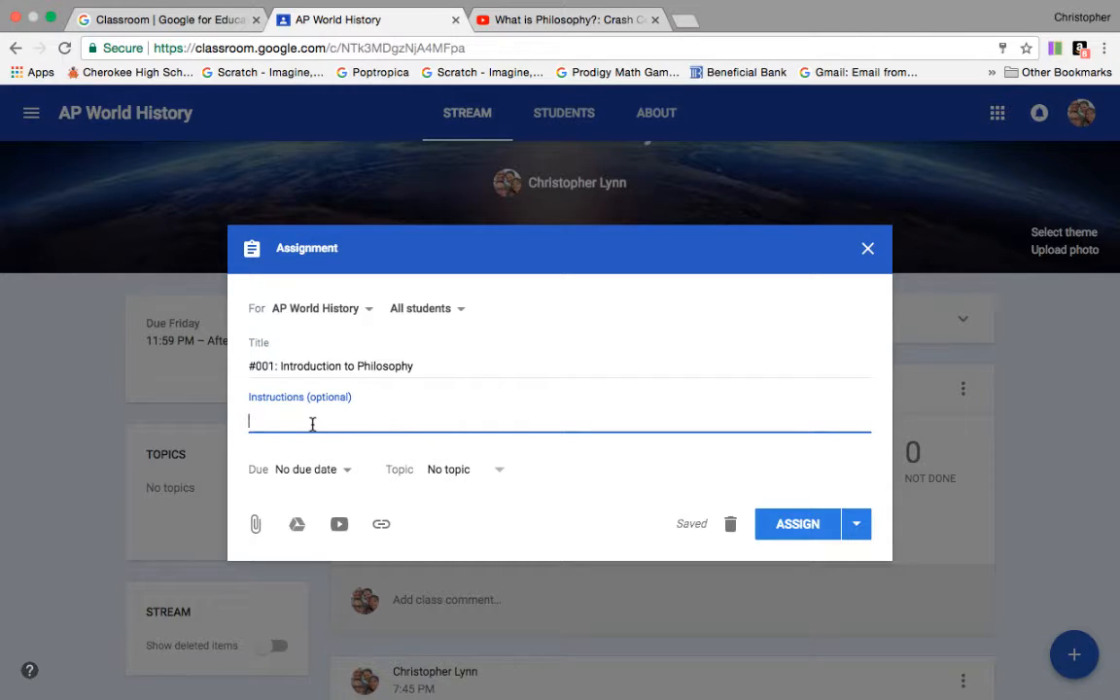
pyautogui.write('1. Please watc')
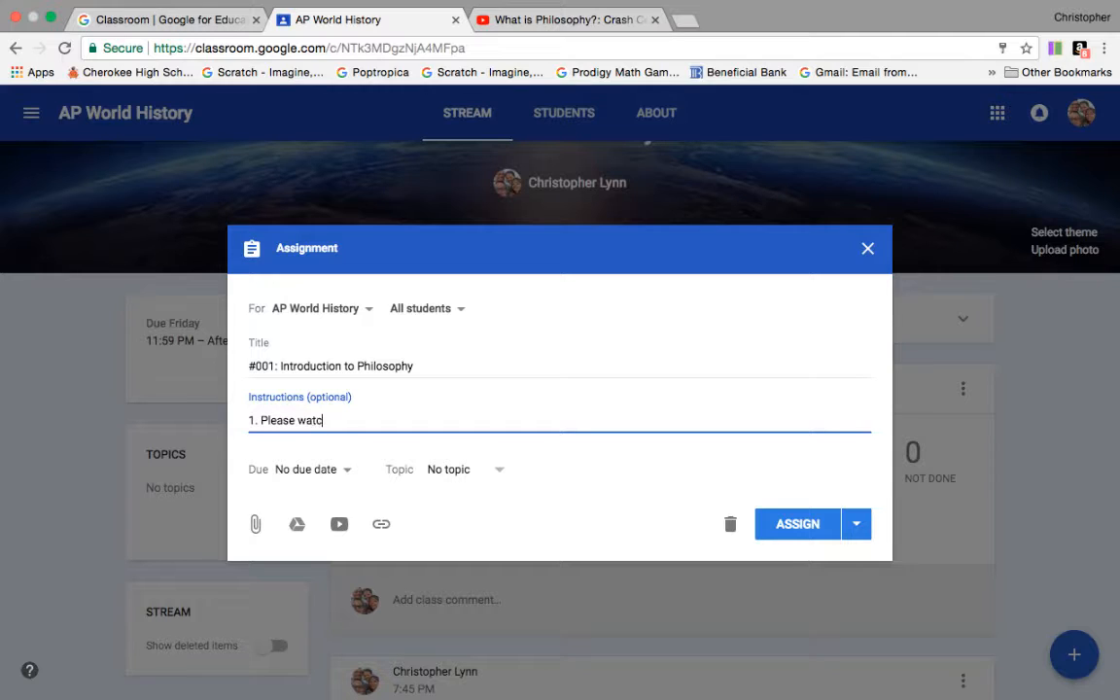
pyautogui.write('h the attached video on philo')
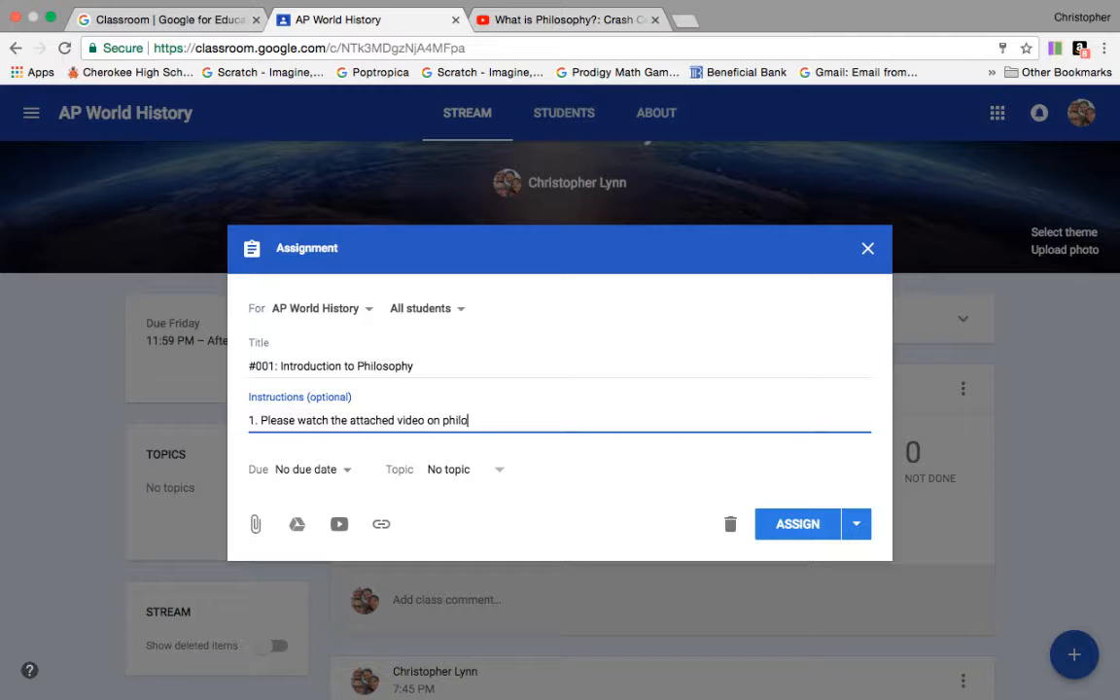
pyautogui.write('sophy')
pyautogui.press('Return')
# Add the second instruction line "2. Please complete the attached questions after viewing the video.".
pyautogui.write('2')
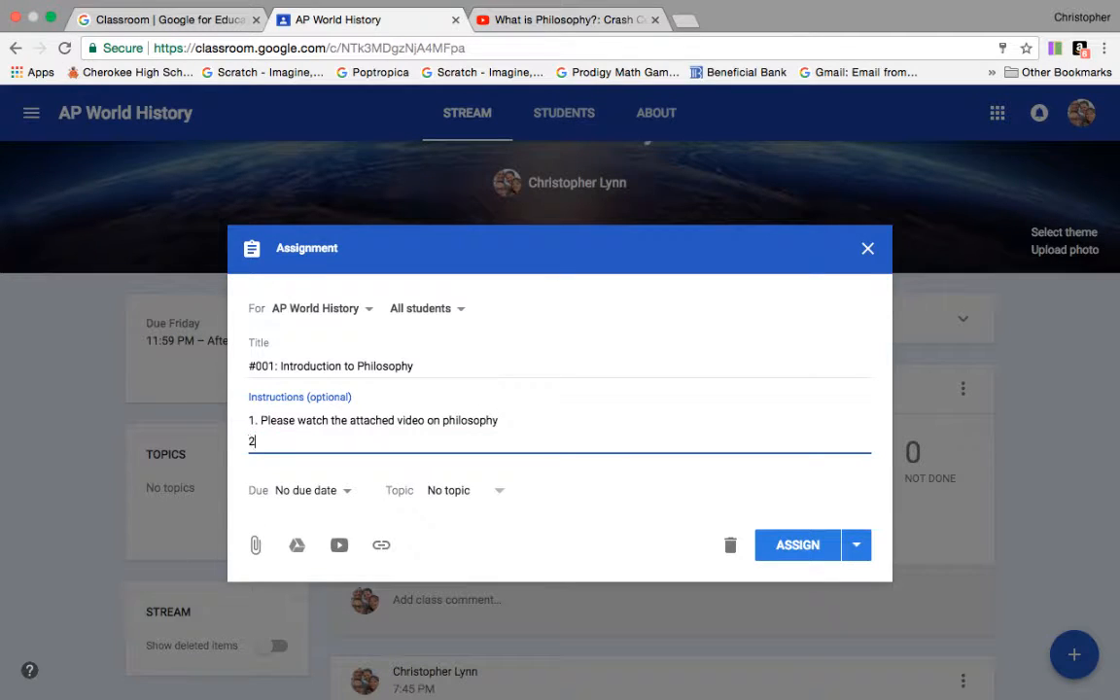
pyautogui.write('. Please copm')
pyautogui.write('lete')
pyautogui.press('BackSpace')
pyautogui.press('BackSpace')
pyautogui.press('BackSpace')
pyautogui.press('BackSpace')
pyautogui.press('BackSpace')
pyautogui.press('BackSpace')
pyautogui.write('mplete the')
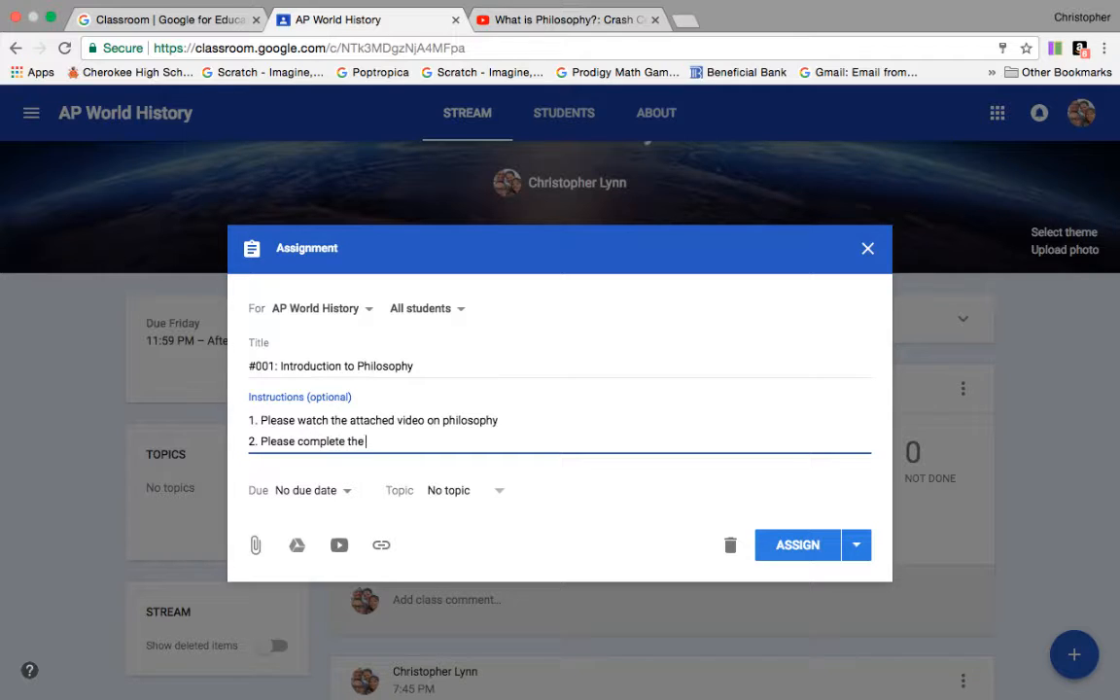
pyautogui.write(' attached questions after vi')
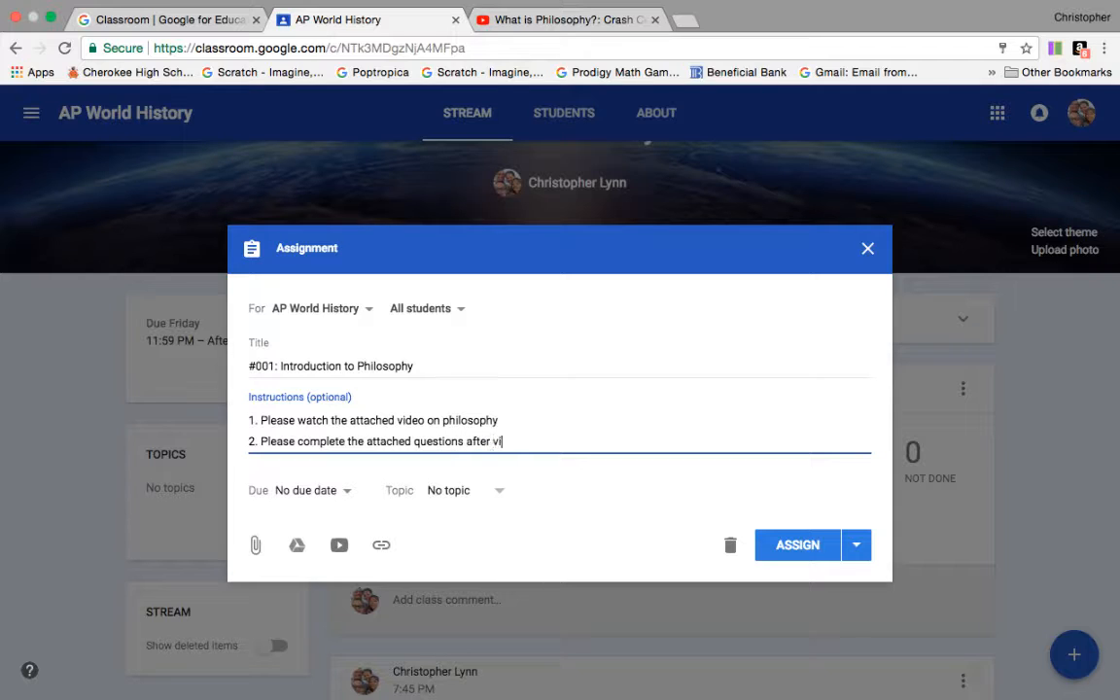
pyautogui.write('ewing the video.')
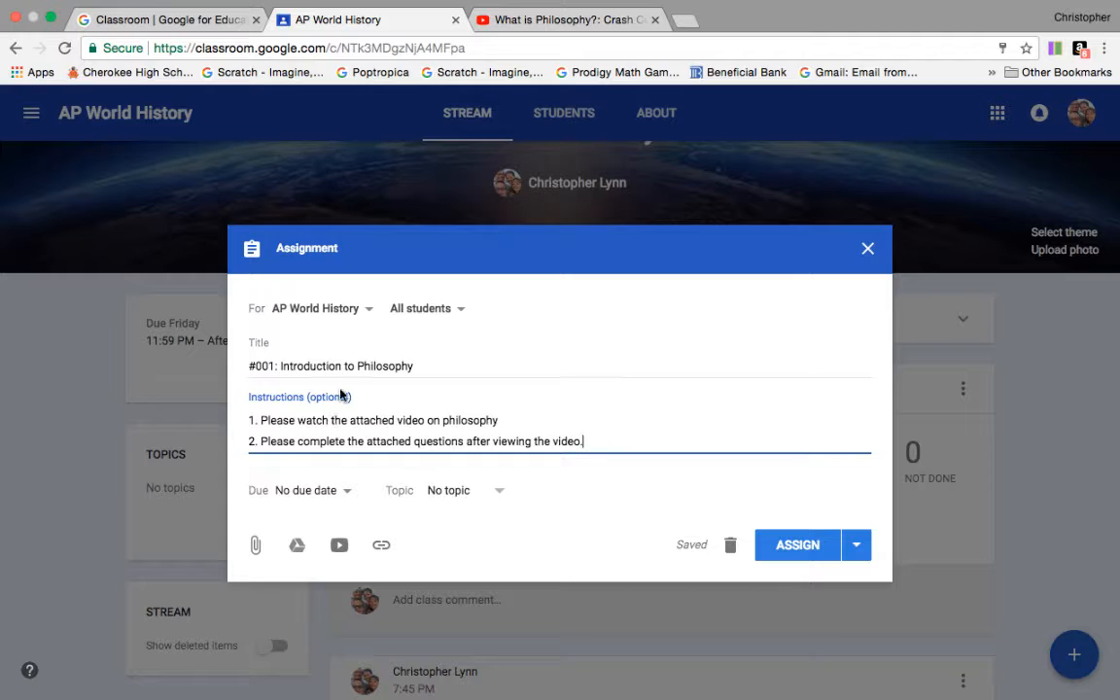
# Set the assignment's due date to October 27, 2017.
pyautogui.click(309, 490)
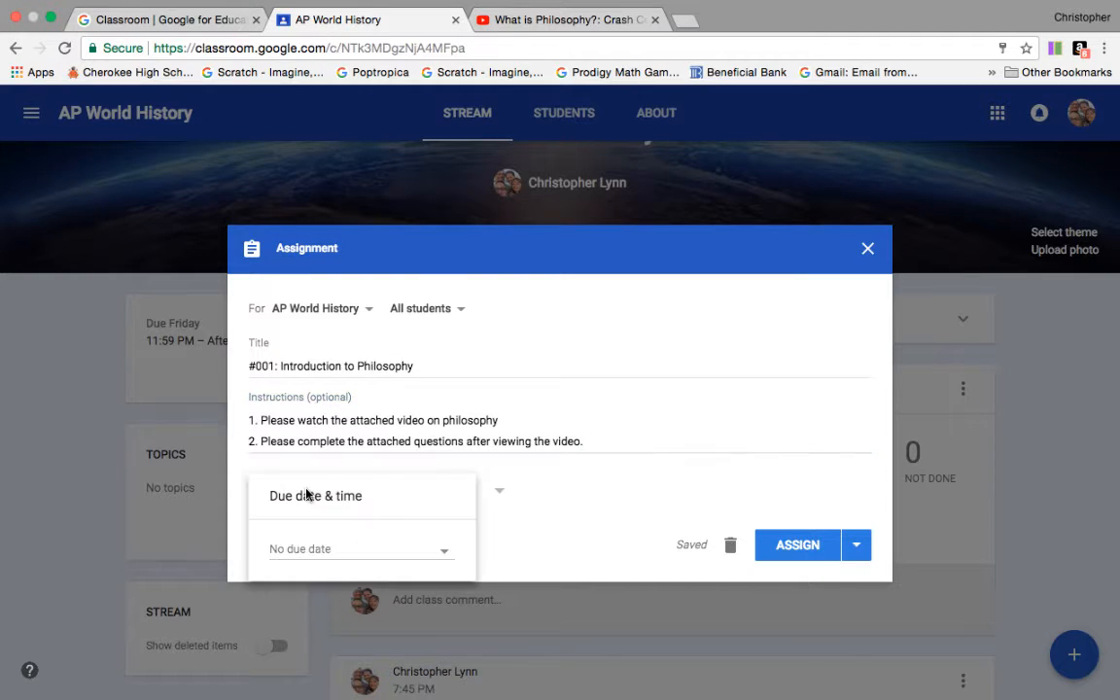
pyautogui.click(310, 545)
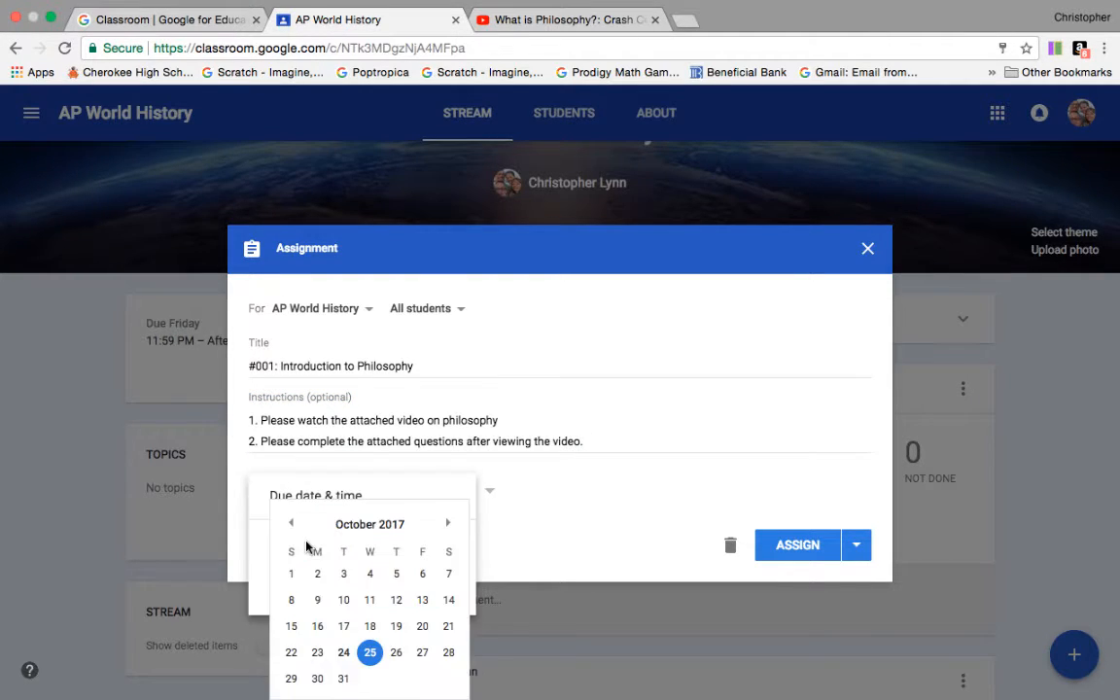
pyautogui.click(422, 653)
pyautogui.click(497, 556)
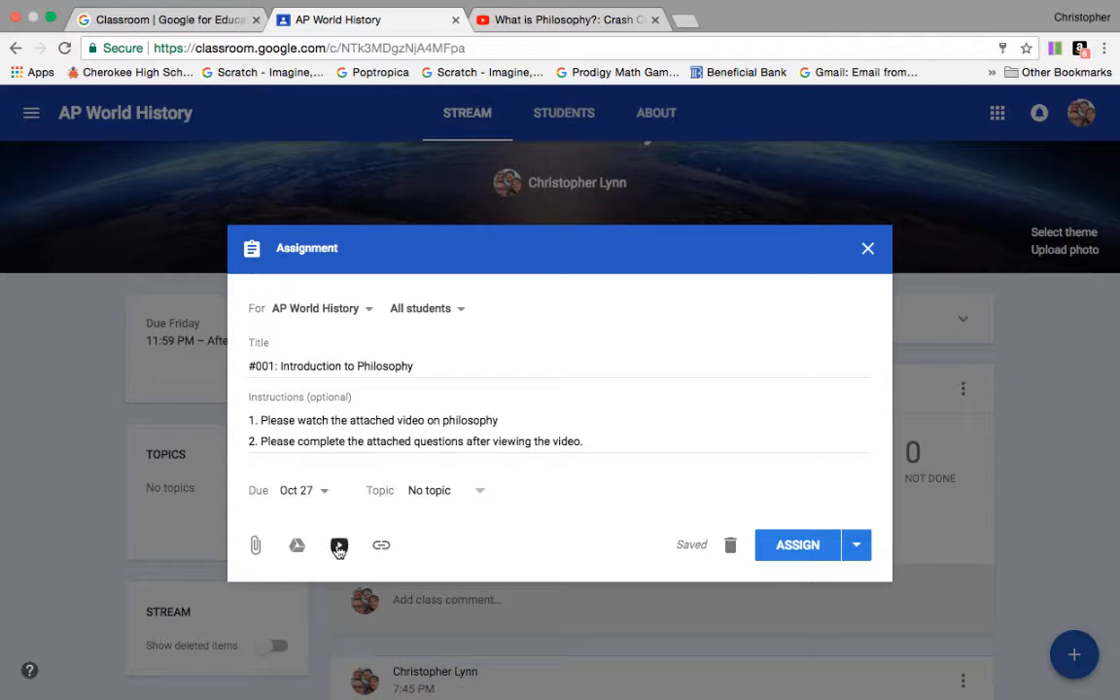
pyautogui.click(339, 548)
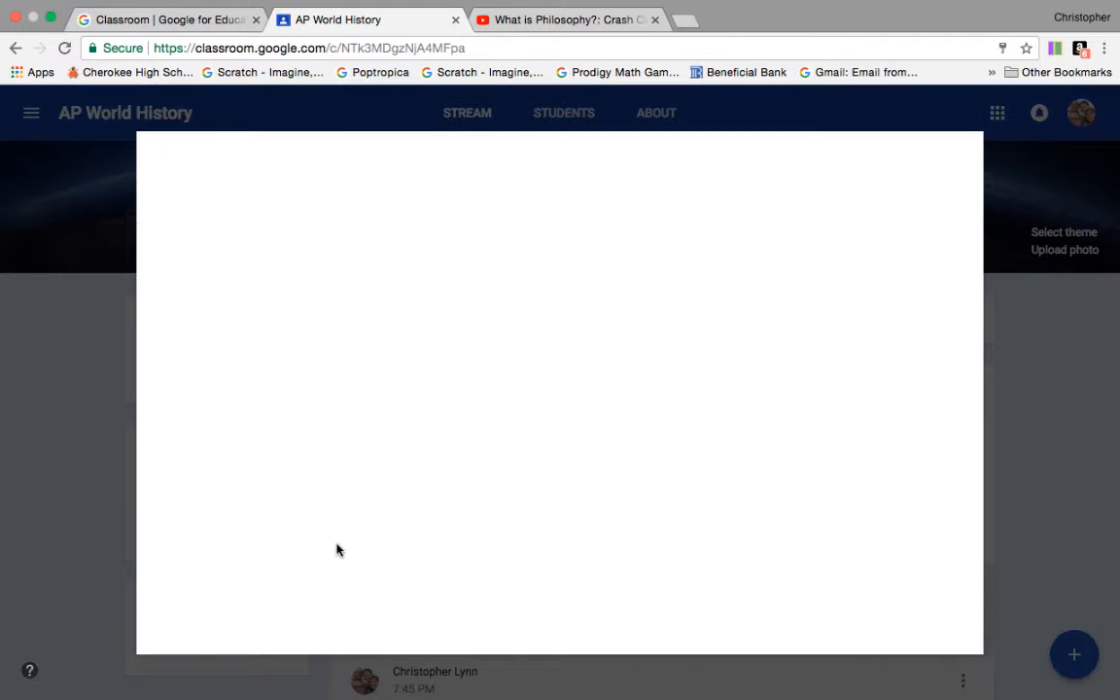
pyautogui.click(520, 21)
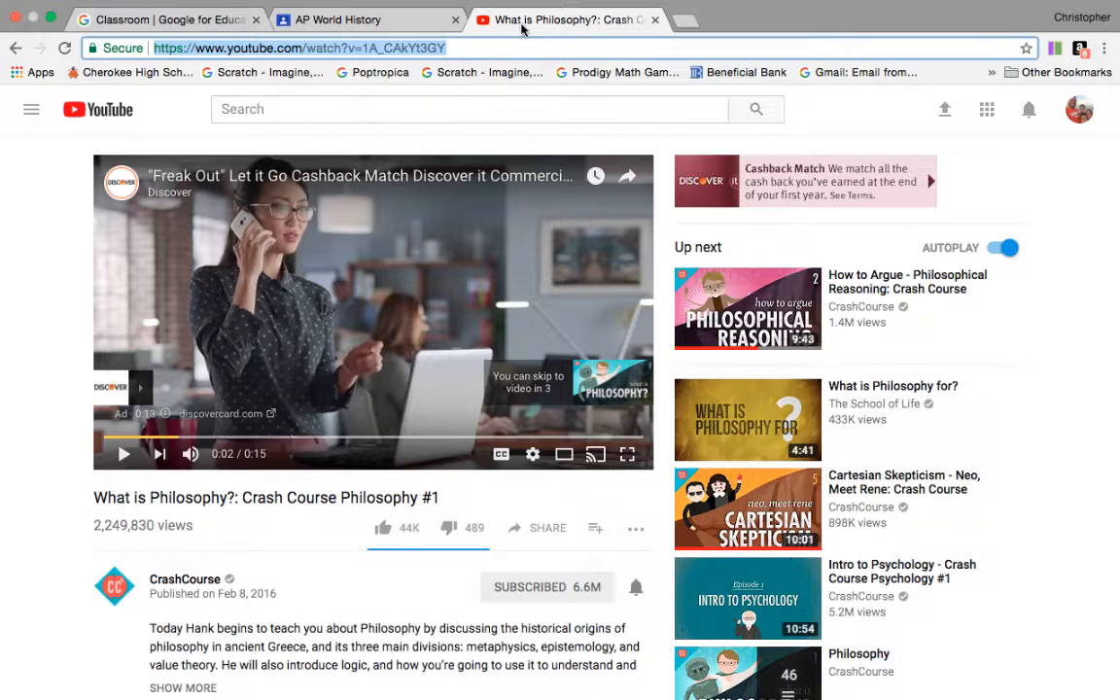
pyautogui.click(360, 22)
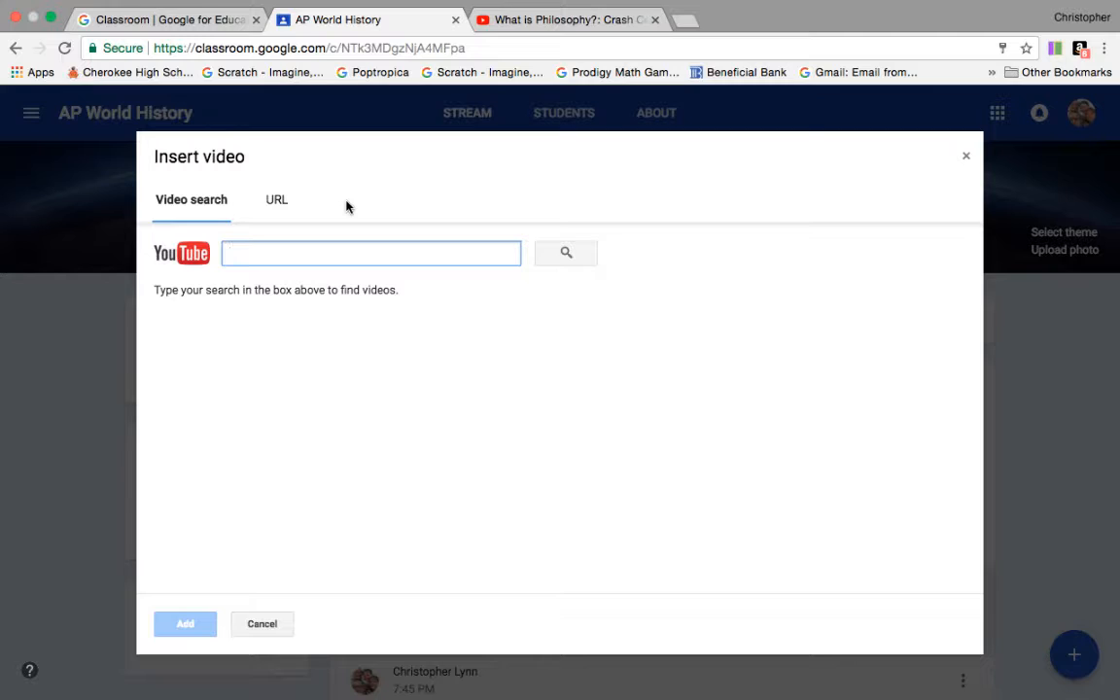
pyautogui.write('https://www.youtube.com/watch?v=1A_CAkYt3GY')
pyautogui.click(572, 259)
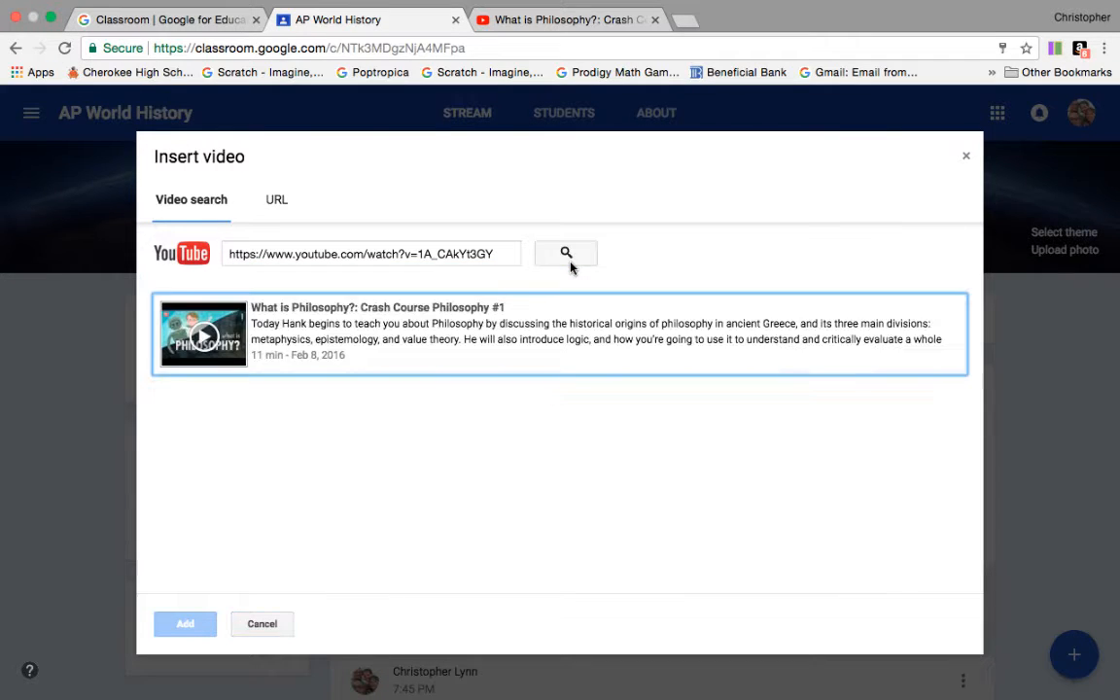
pyautogui.click(493, 343)
pyautogui.click(188, 624)
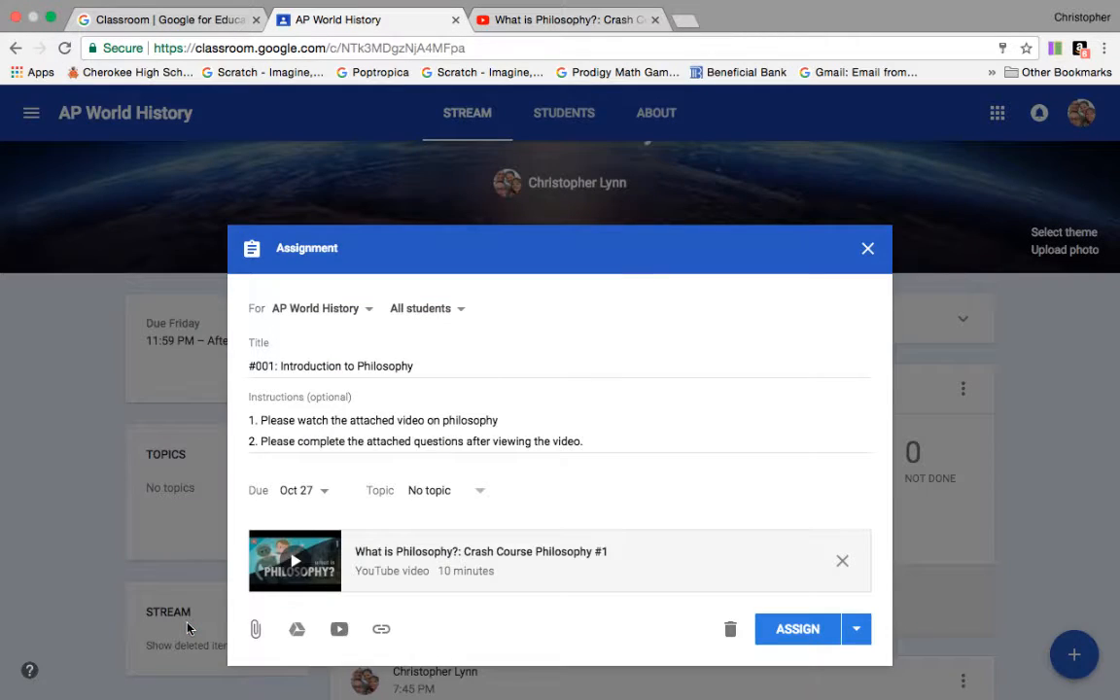
# Attach the "Introduction to Philosophy" document from the Google Drive folder AP World Class Materials > AP World > 600 BCE-600 CE.
pyautogui.click(297, 630)
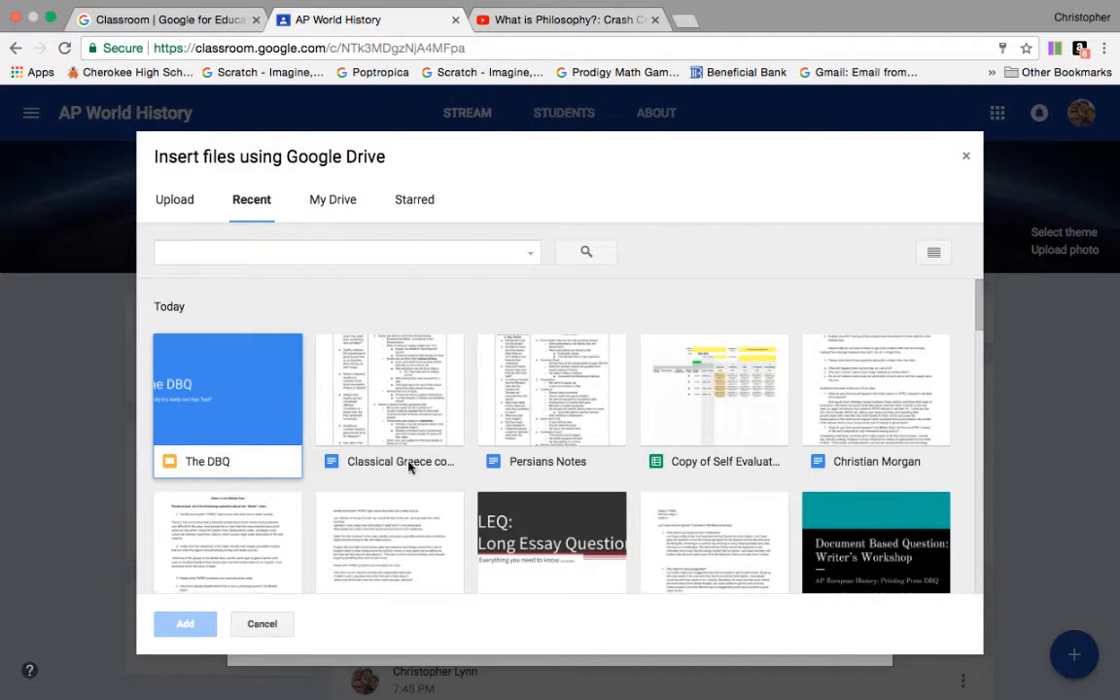
pyautogui.click(330, 202)
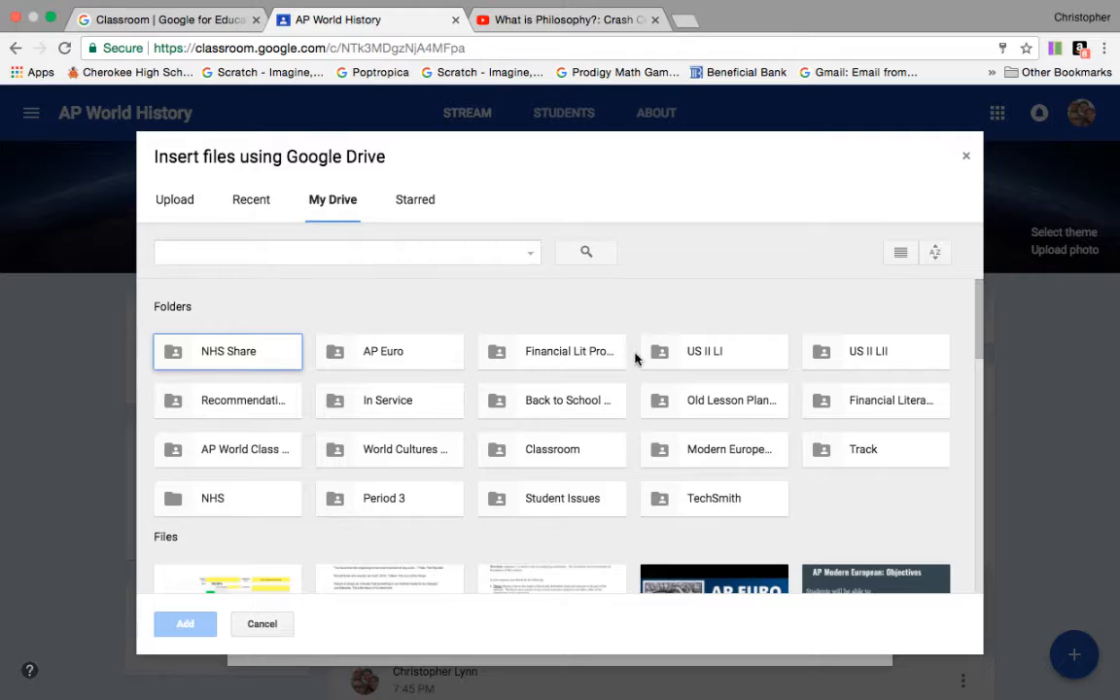
pyautogui.doubleClick(239, 452)
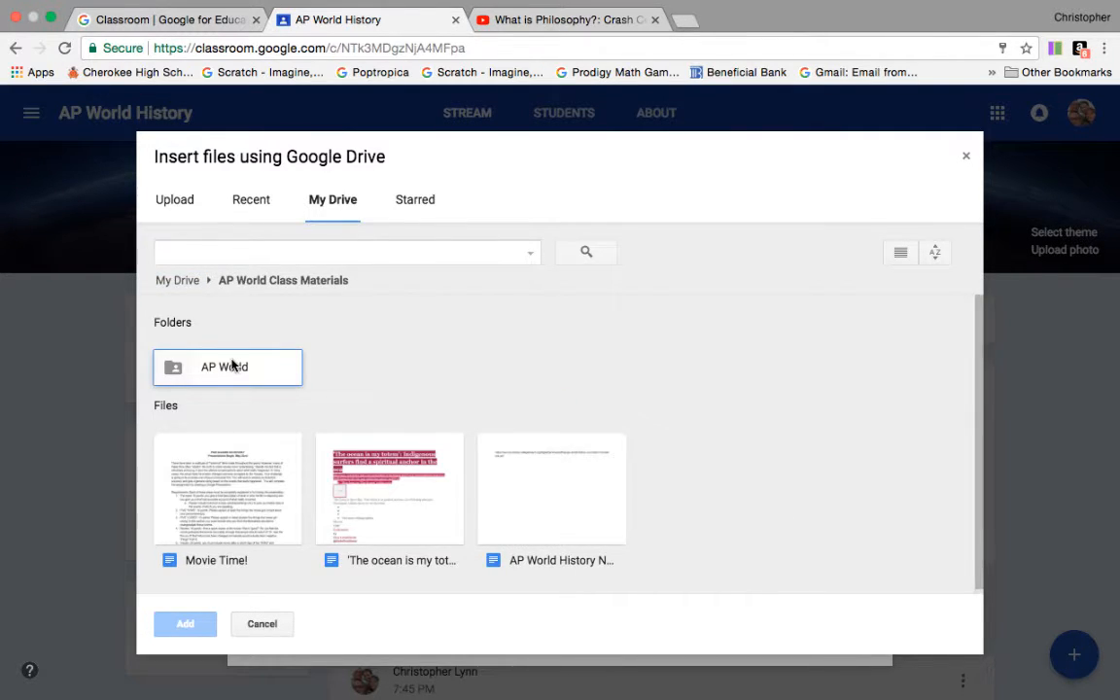
pyautogui.doubleClick(232, 366)
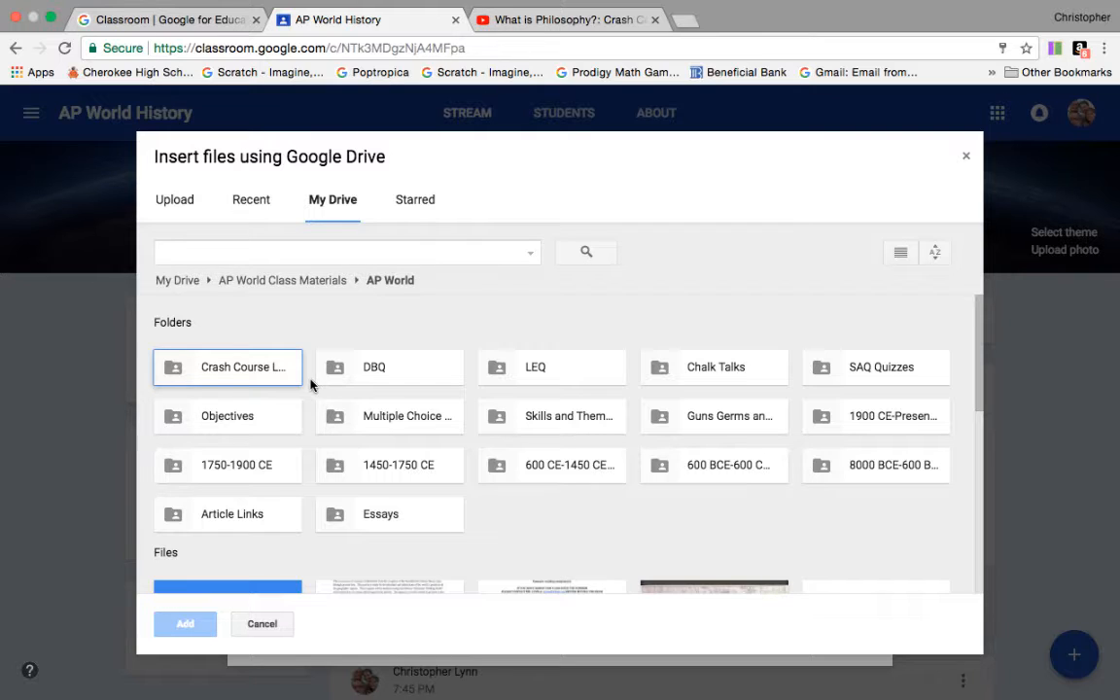
pyautogui.doubleClick(704, 465)
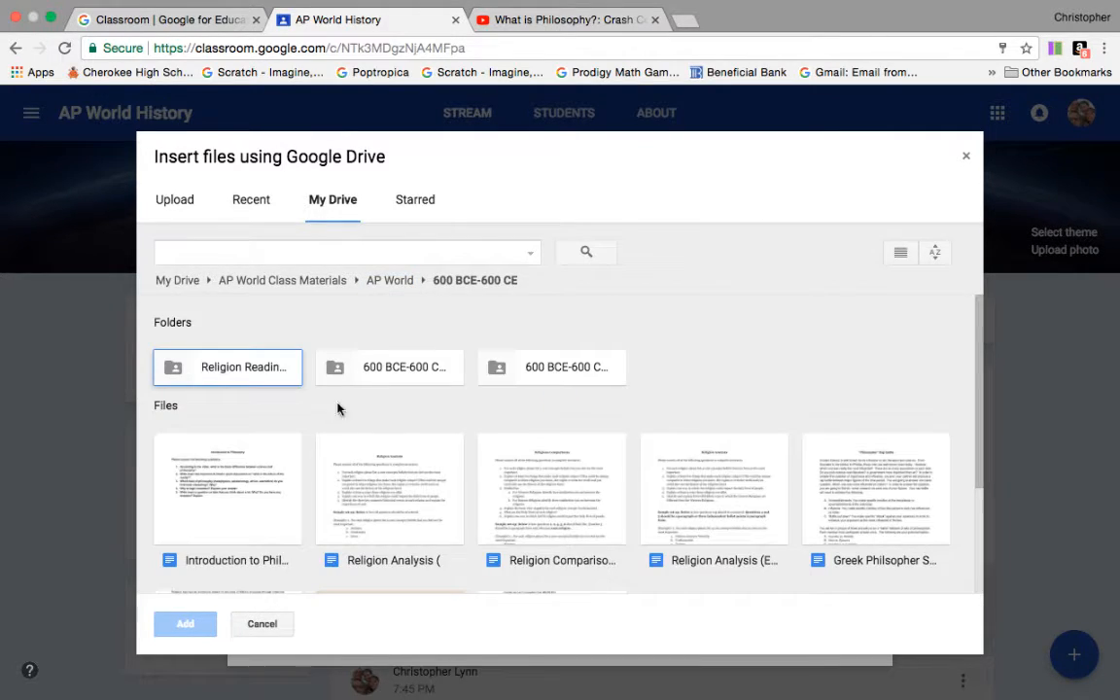
pyautogui.click(244, 521)
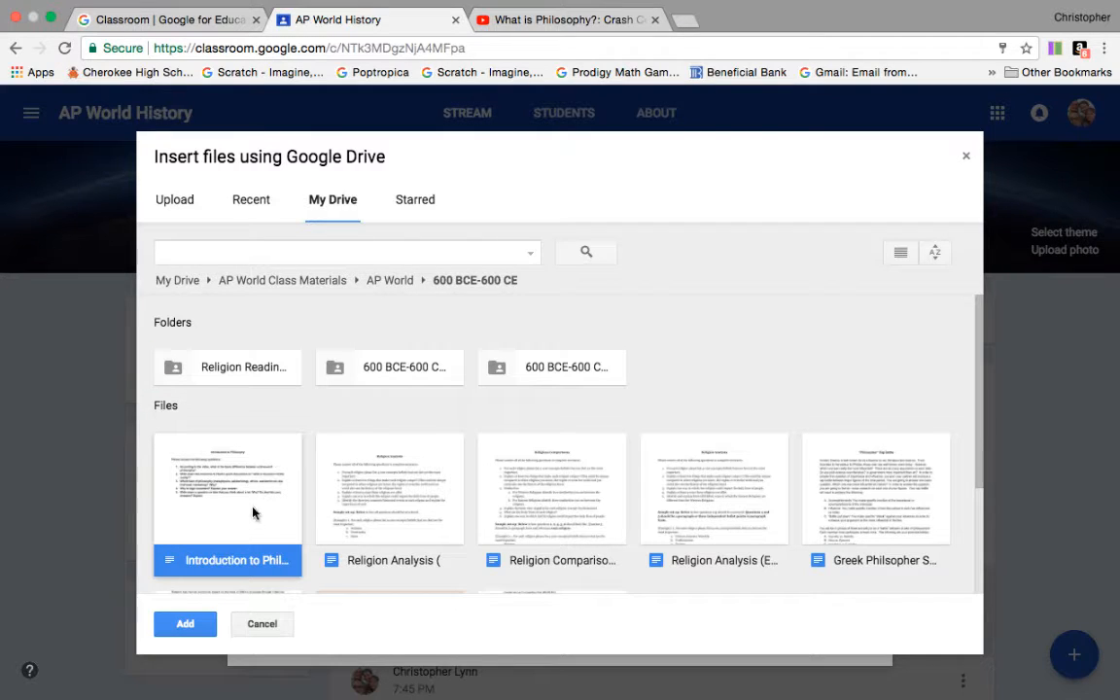
pyautogui.click(186, 624)
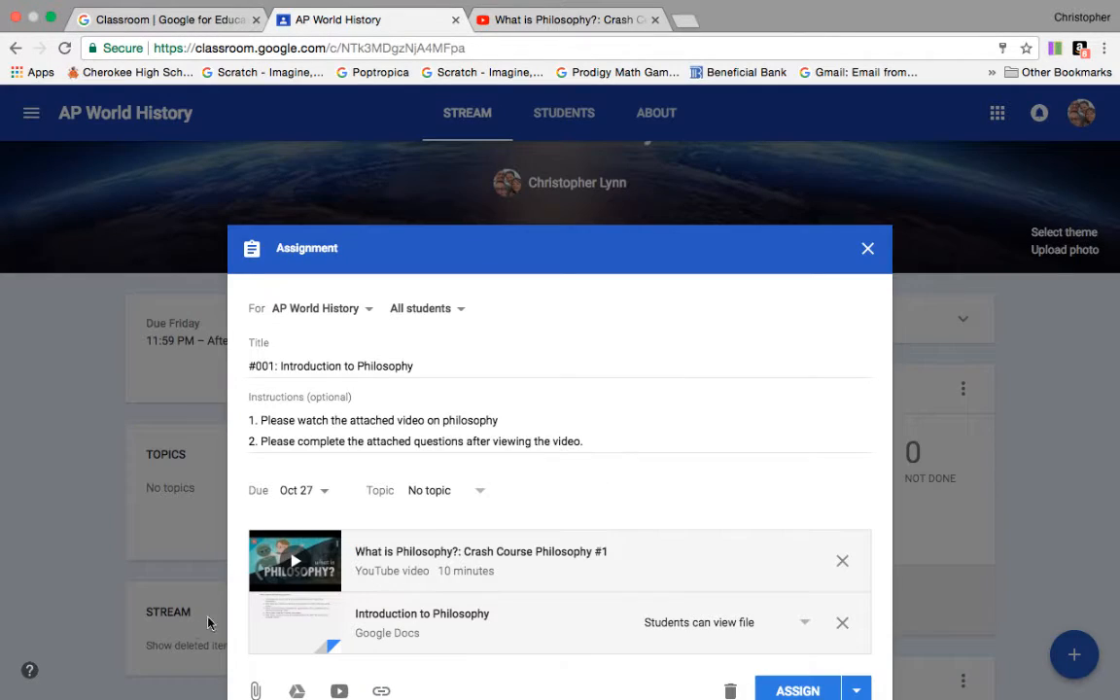
# Keep the attached document's access as "Students can view file" and assign the work to the class.
pyautogui.scroll(-2, 595, 485)
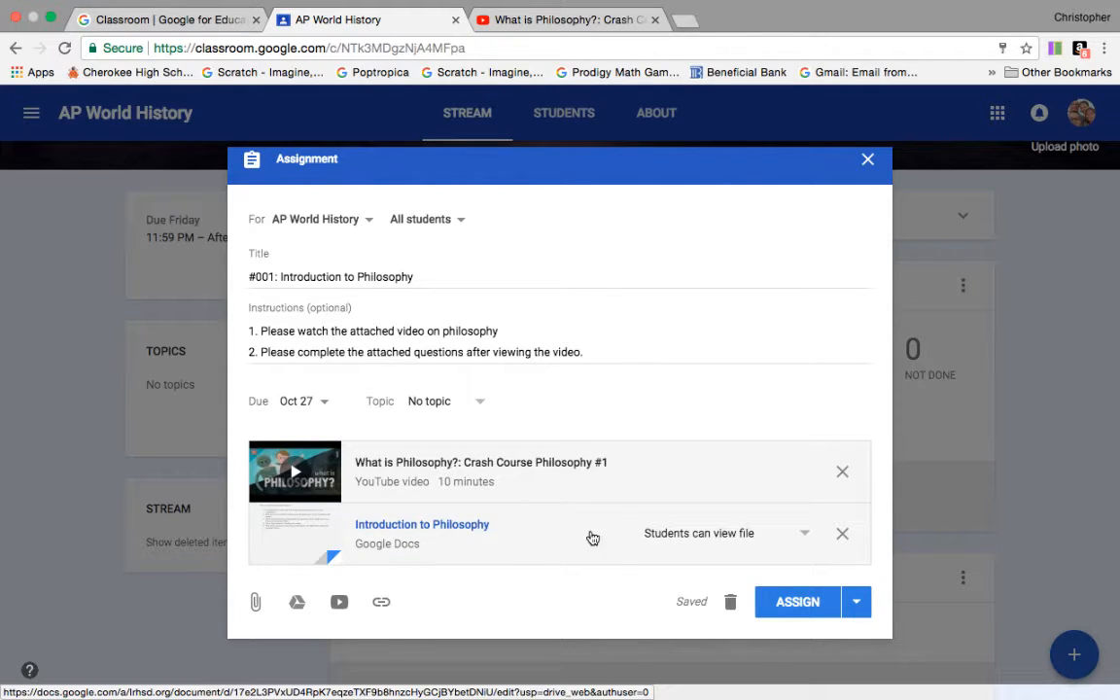
pyautogui.click(701, 541)
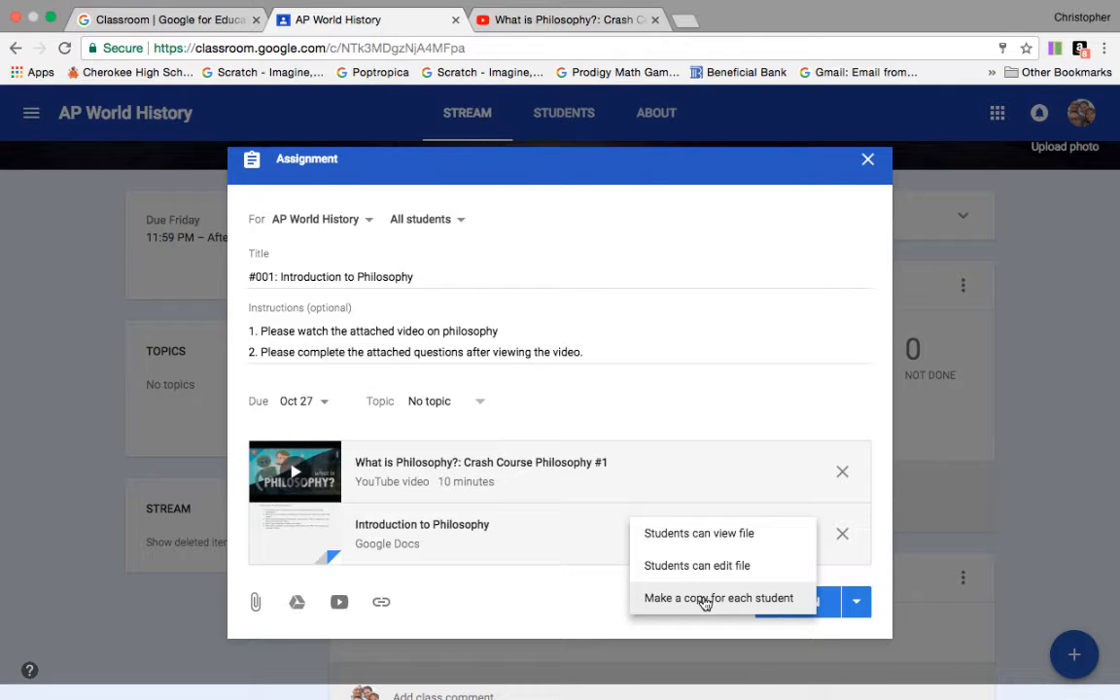
pyautogui.click(697, 534)
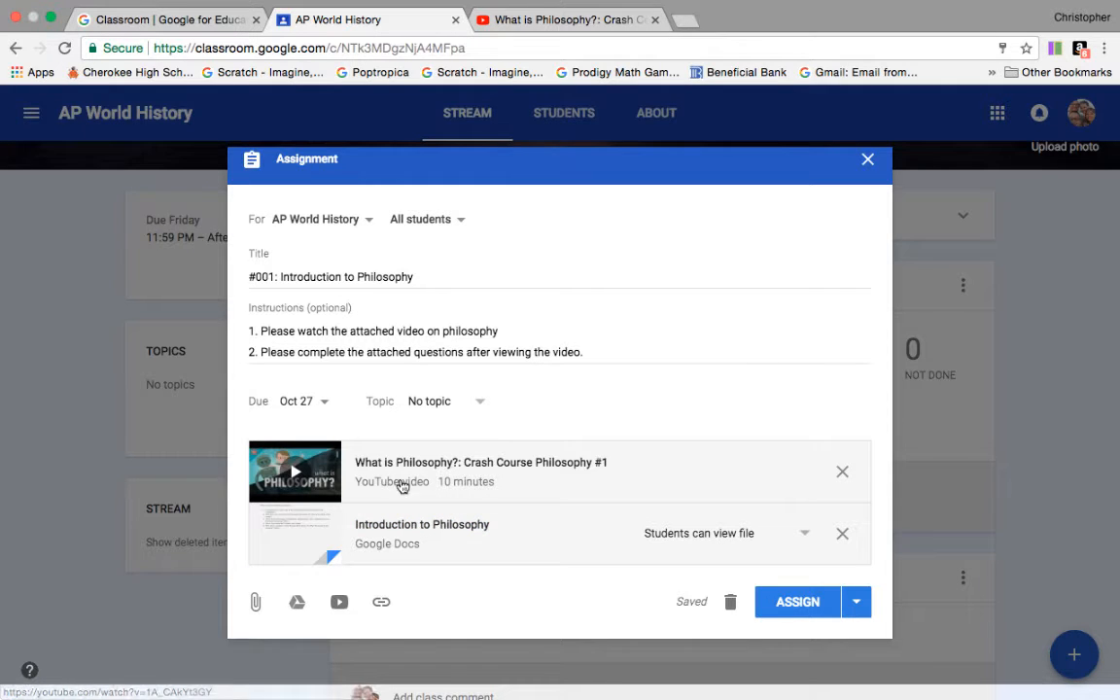
pyautogui.click(784, 614)
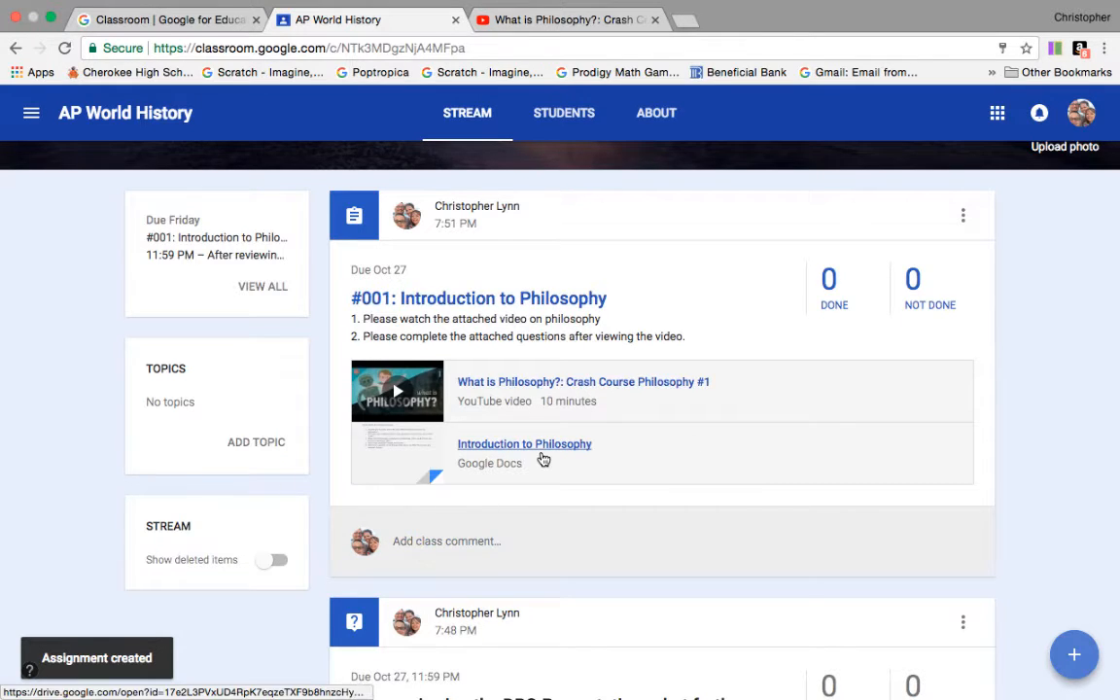
# Open the "#001: Introduction to Philosophy" assignment's student work and update its point value to 35.
pyautogui.click(530, 299)
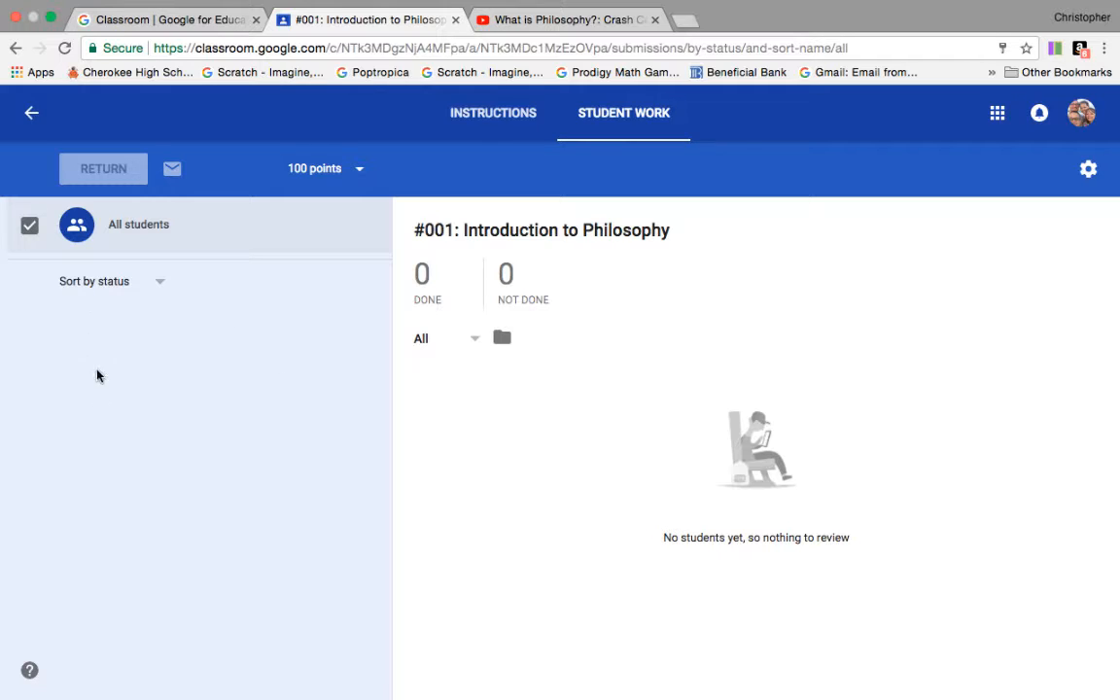
pyautogui.moveTo(39, 696)
pyautogui.click(298, 168)
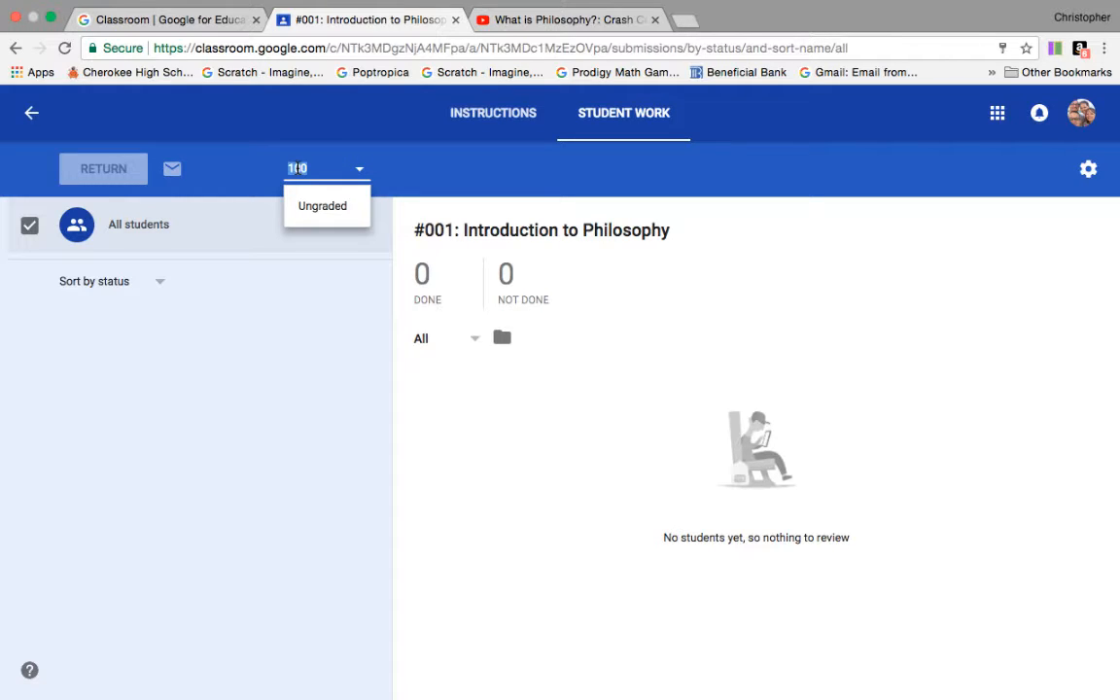
pyautogui.write('35')
pyautogui.press('Return')
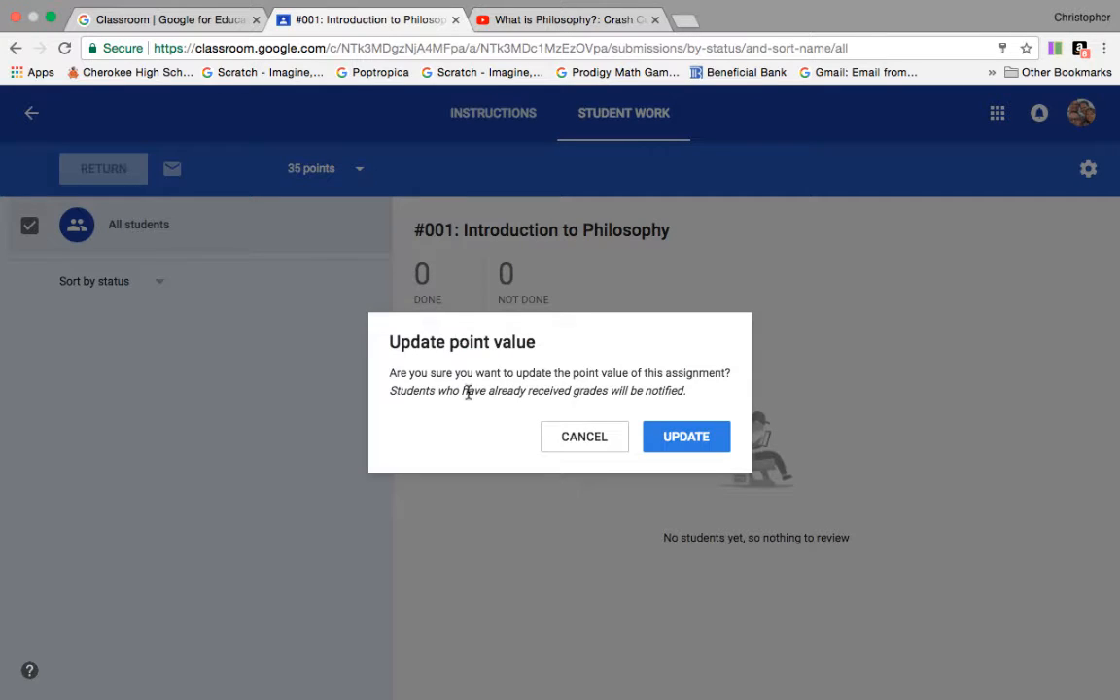
pyautogui.click(694, 446)
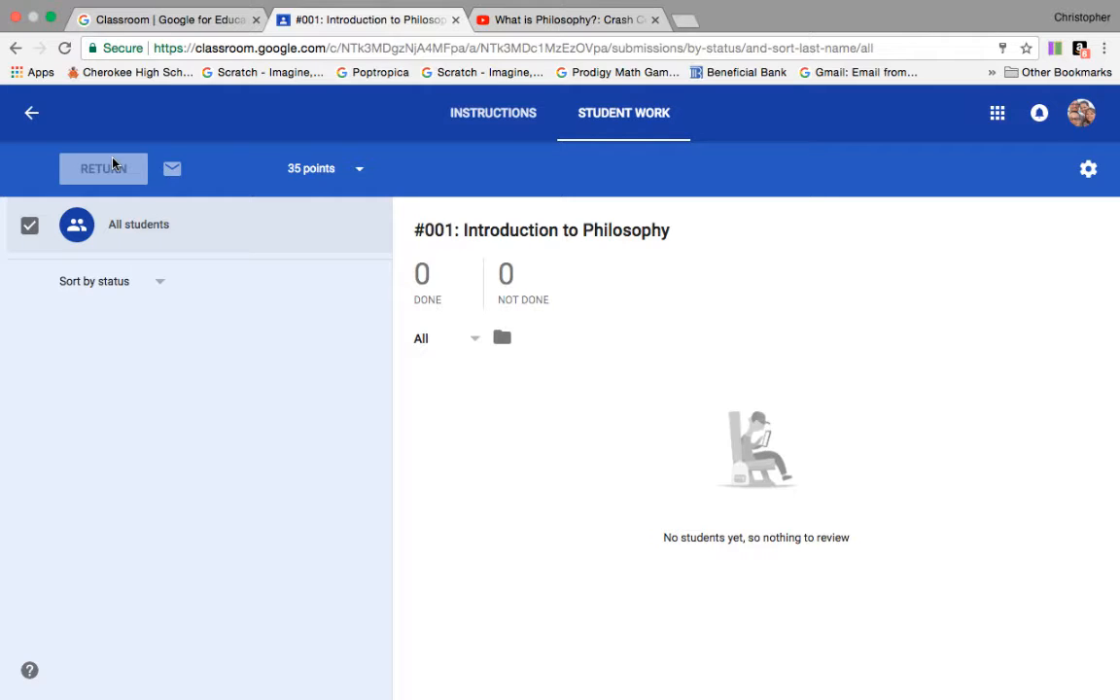
# Return to the AP World History class stream and look over the posted assignment, question and announcement.
pyautogui.click(32, 113)
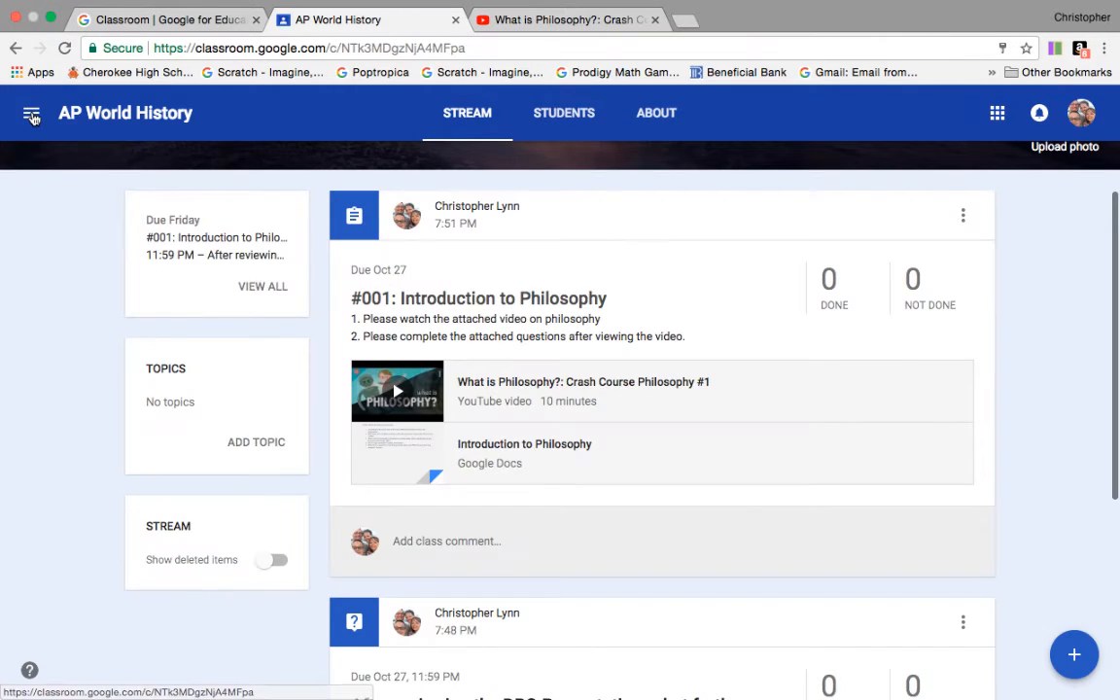
pyautogui.scroll(-3, 513, 380)
pyautogui.scroll(2, 512, 380)
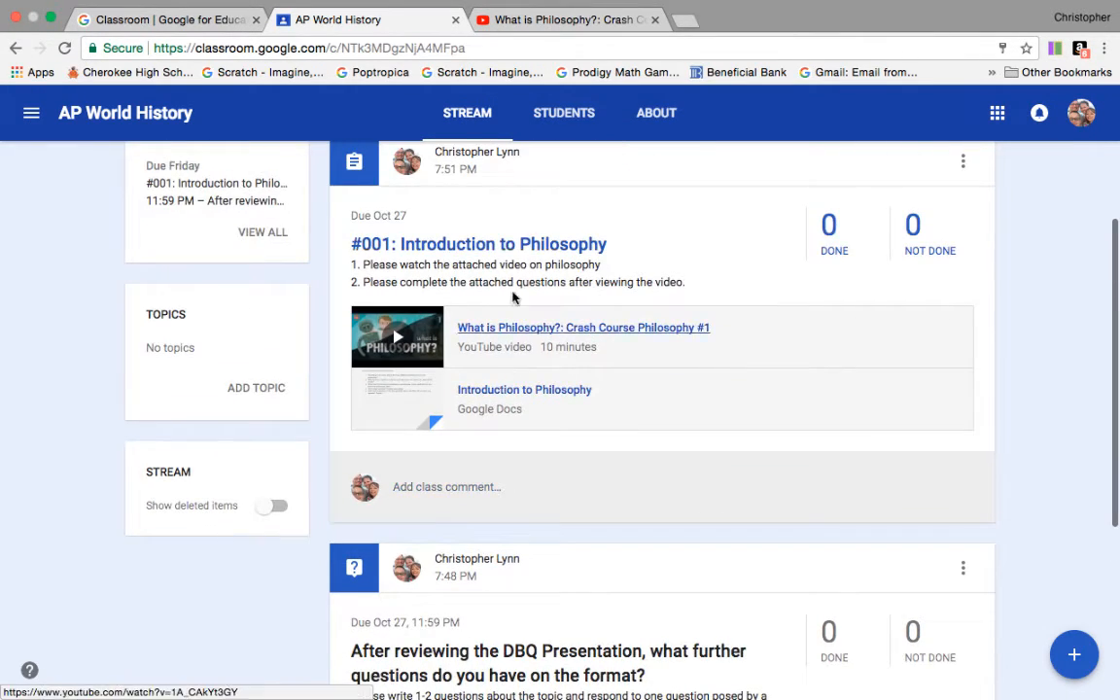
pyautogui.scroll(-5, 512, 255)
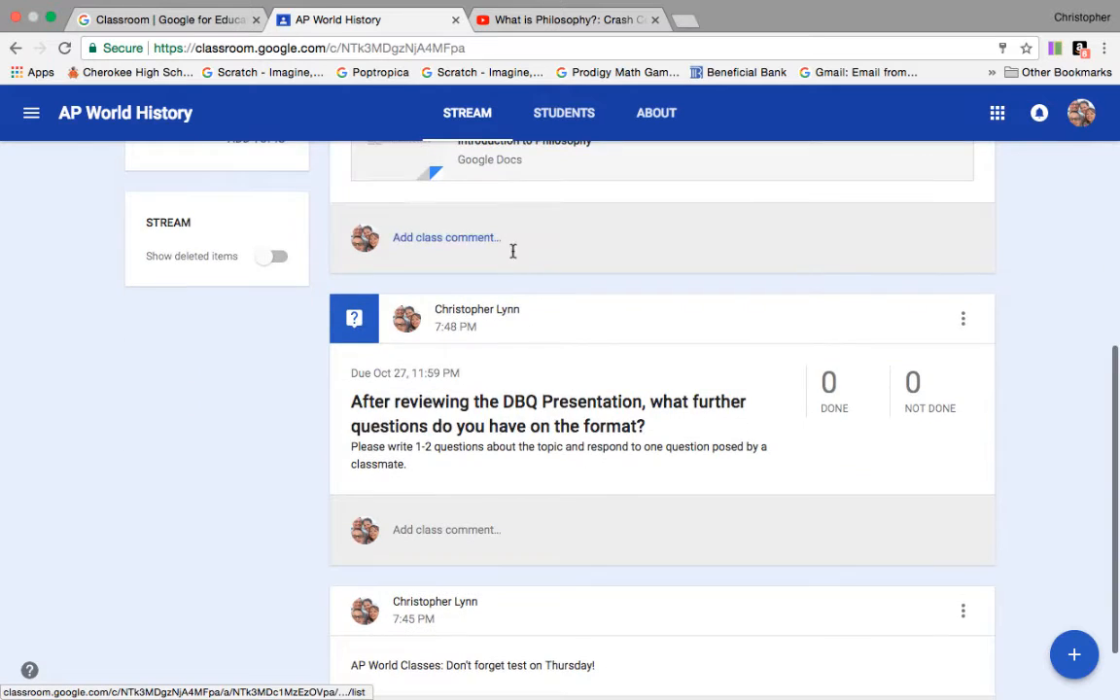
pyautogui.scroll(-2, 522, 418)
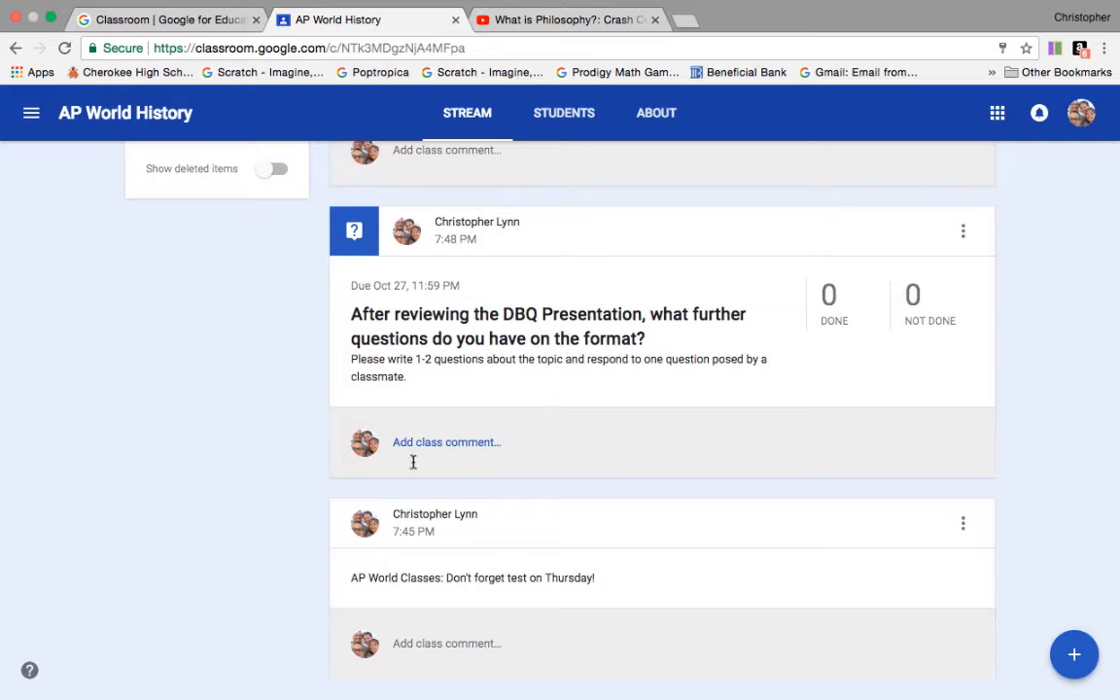
pyautogui.scroll(3, 418, 403)
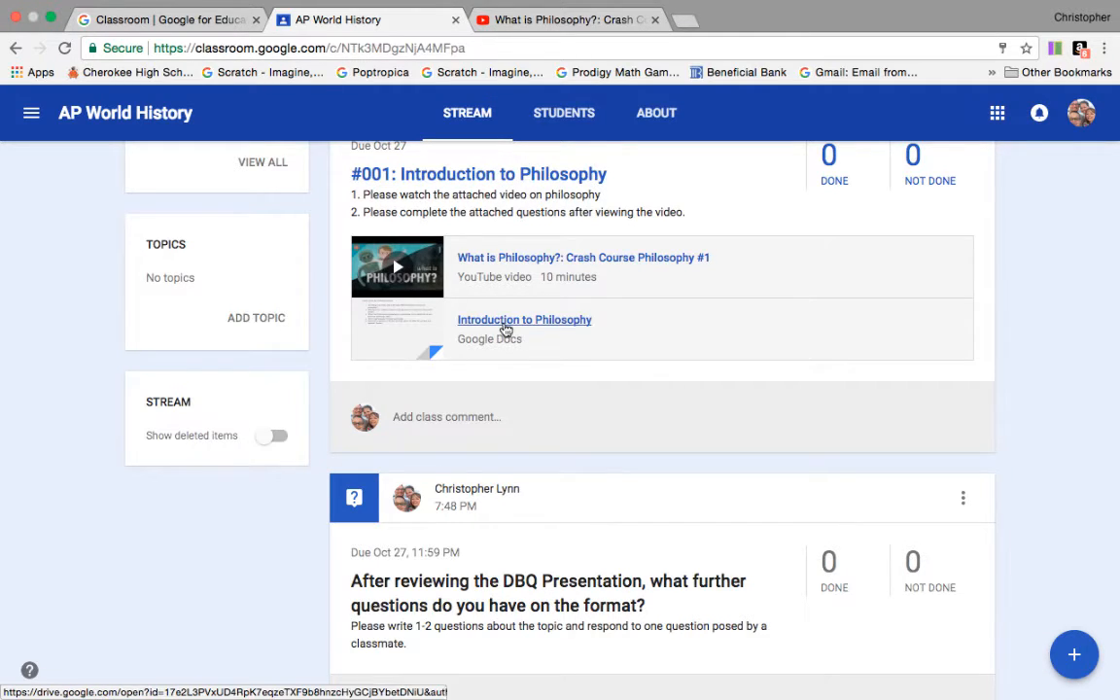
# Draft the class comment "Check out this sources on Plato" under the "#001: Introduction to Philosophy" assignment.
pyautogui.click(473, 418)
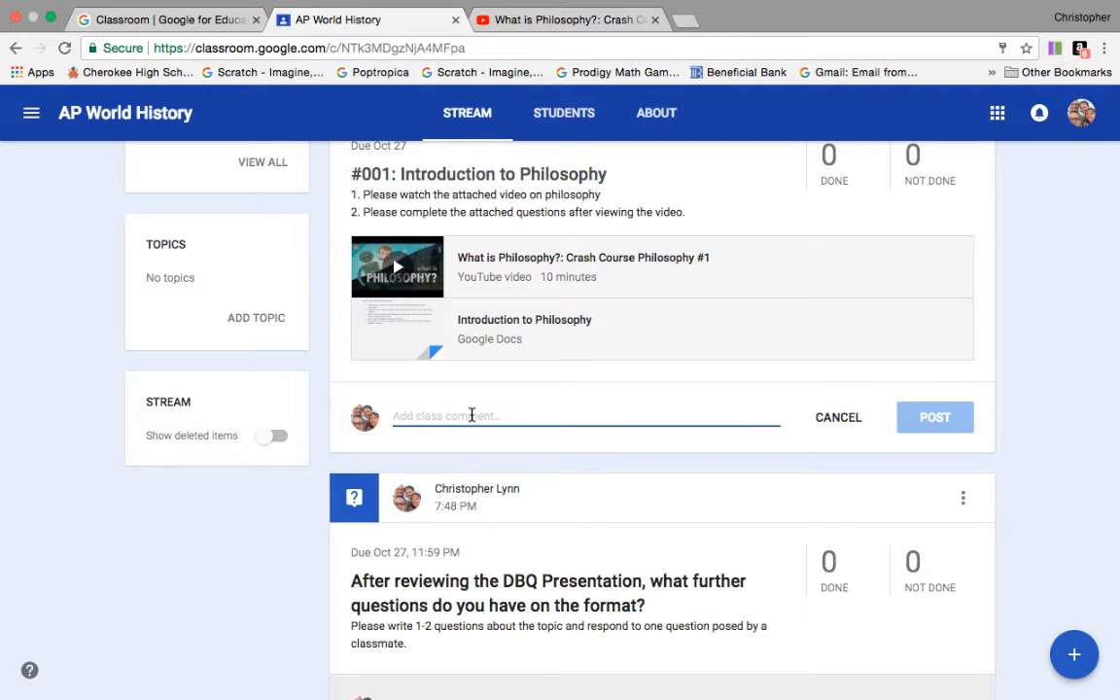
pyautogui.write('Chec')
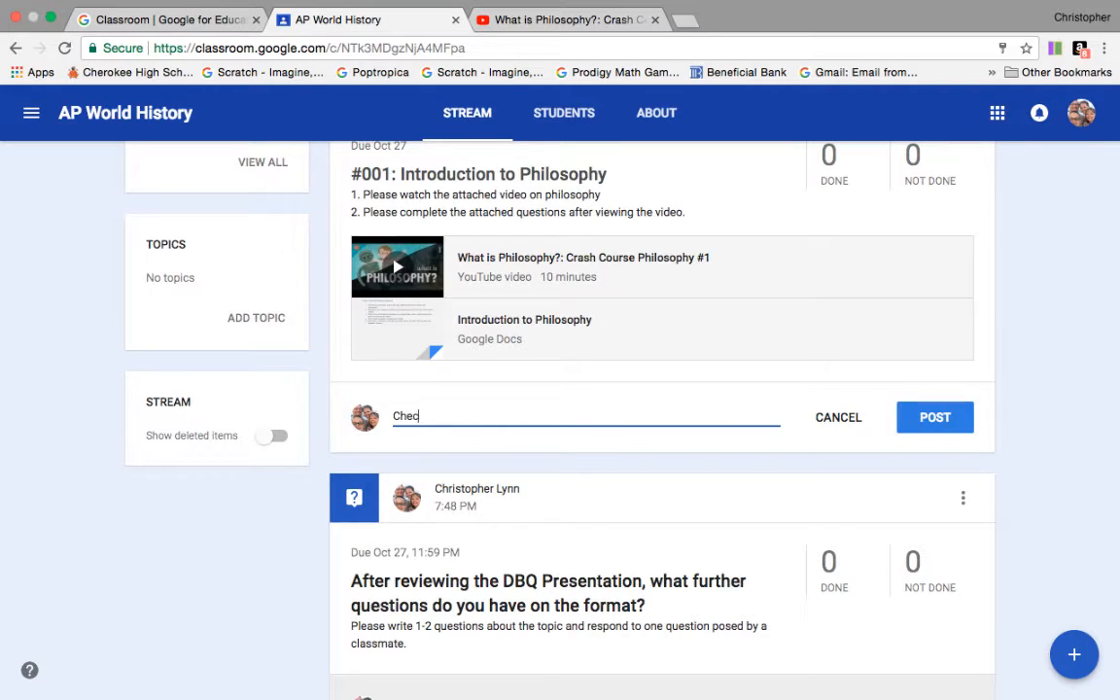
pyautogui.write('k out this sources on ')
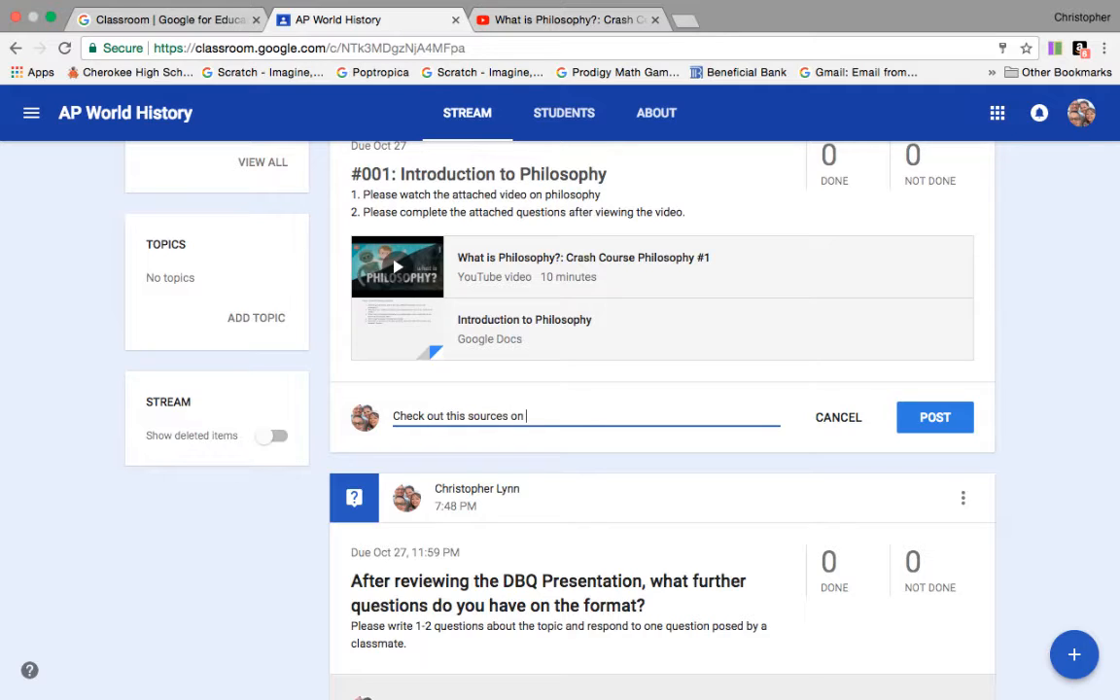
pyautogui.write('Plato')
# Switch to YouTube, search for "plato", and open the video "PHILOSOPHY - Plato" by The School of Life with playback paused.
pyautogui.click(684, 21)
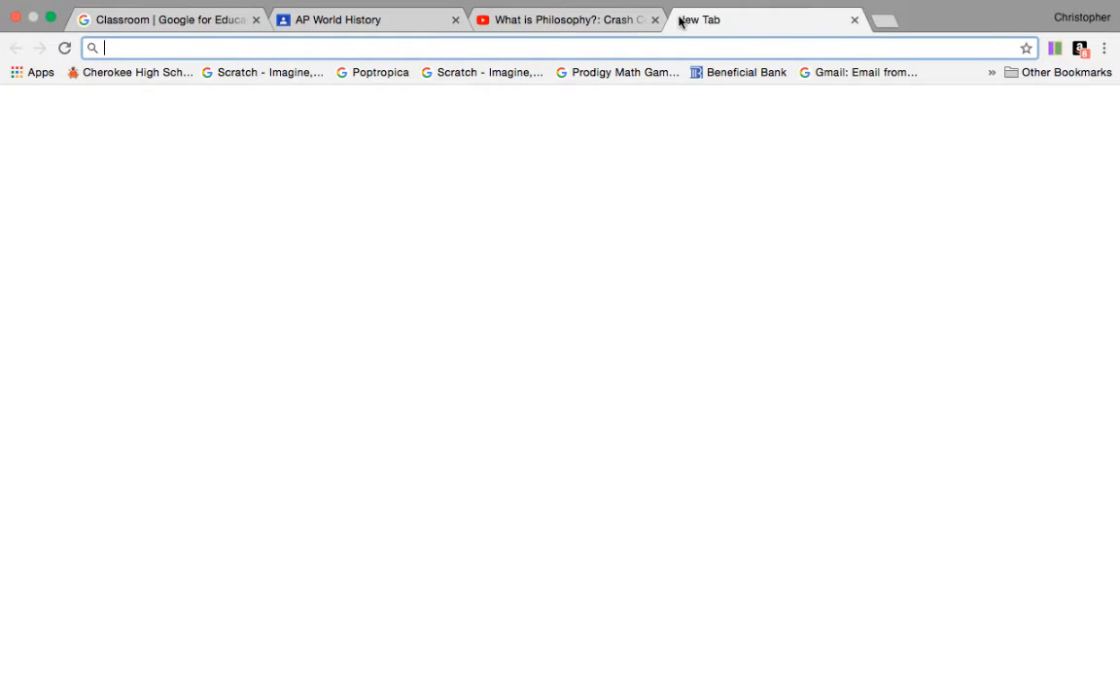
pyautogui.click(562, 21)
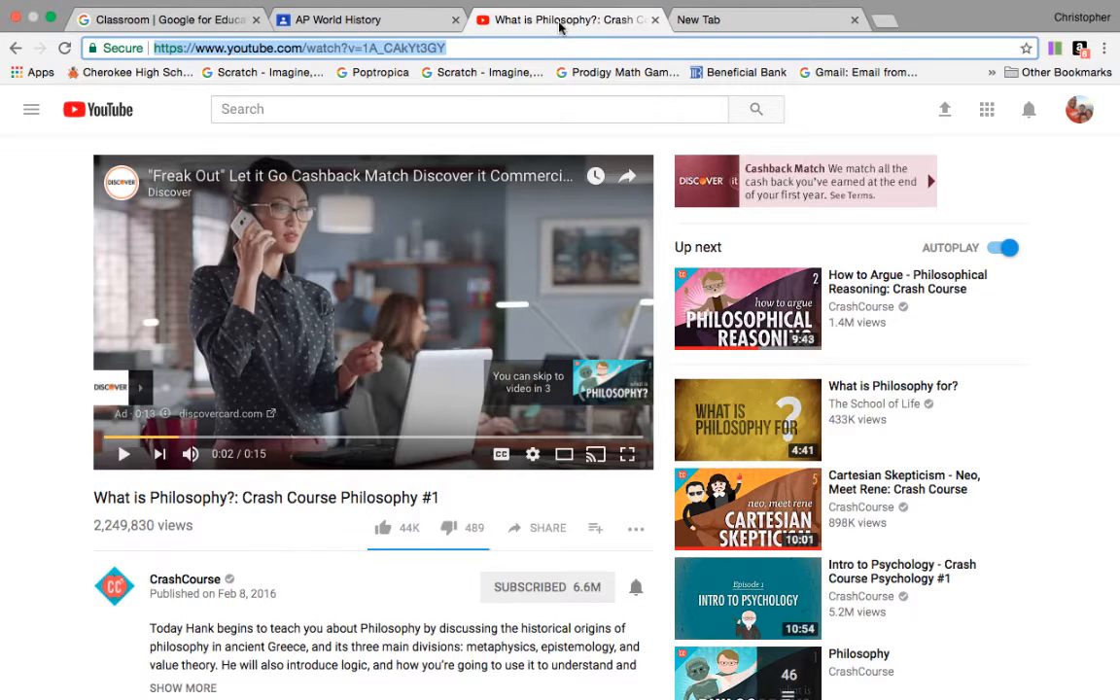
pyautogui.click(415, 110)
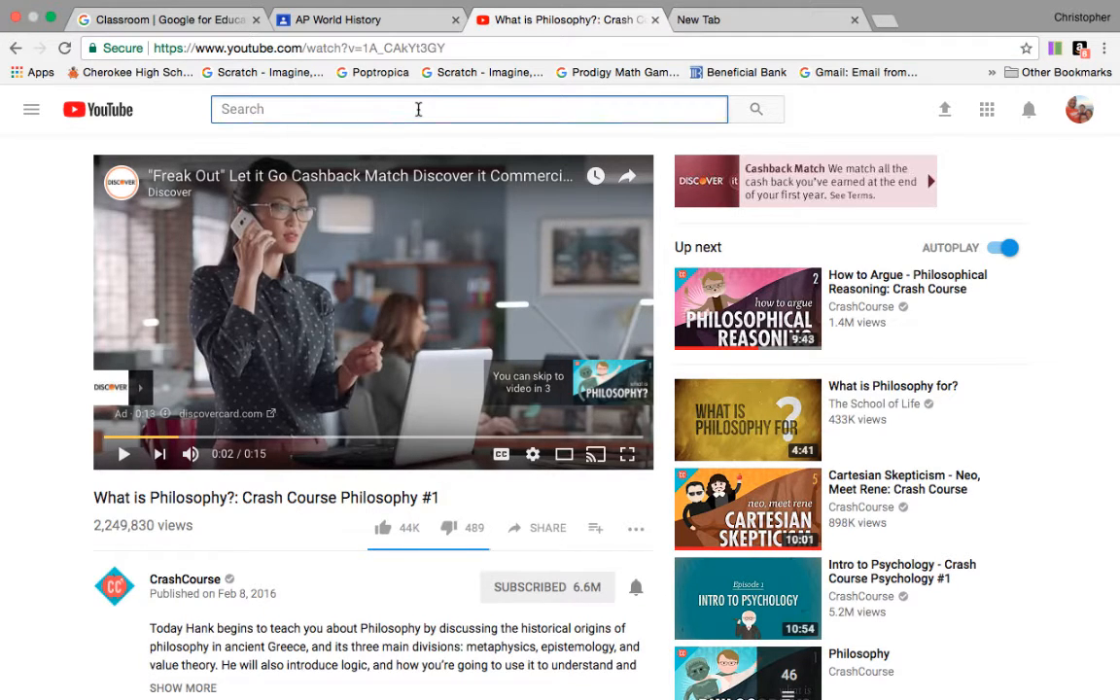
pyautogui.write('plato')
pyautogui.press('Return')
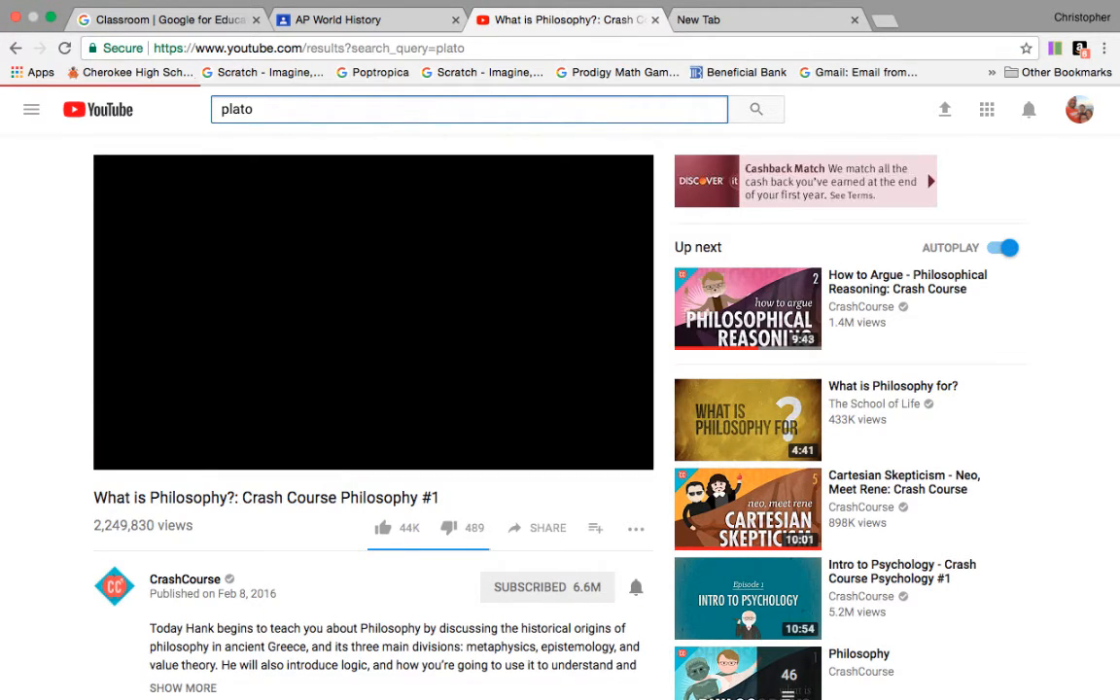
pyautogui.scroll(-2, 431, 335)
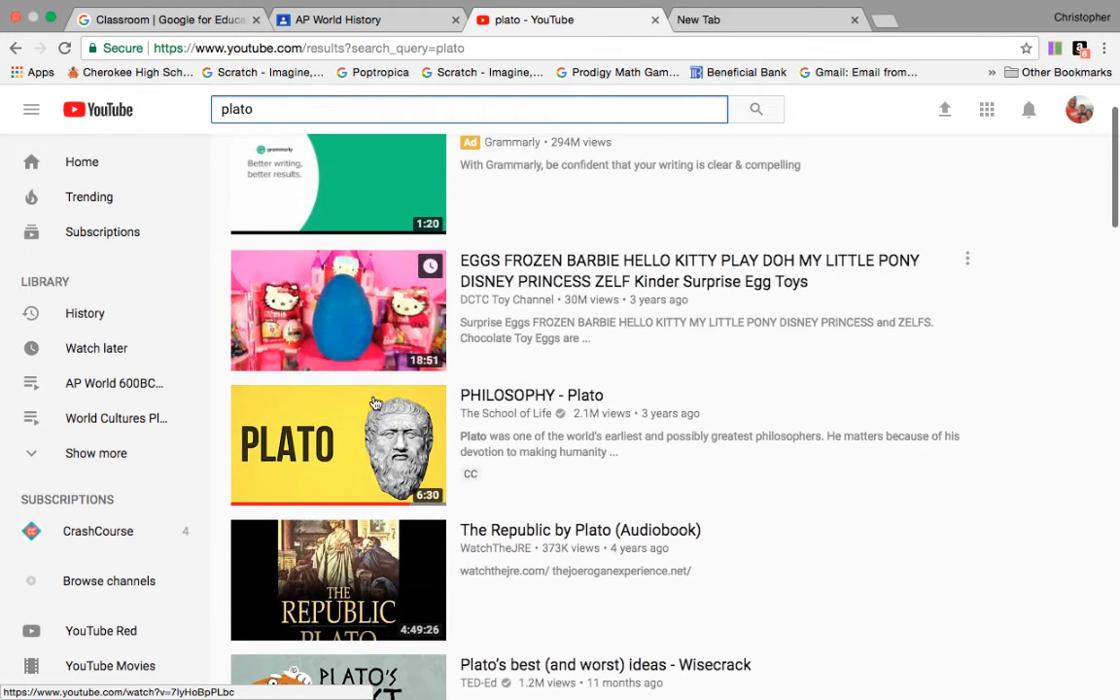
pyautogui.click(352, 418)
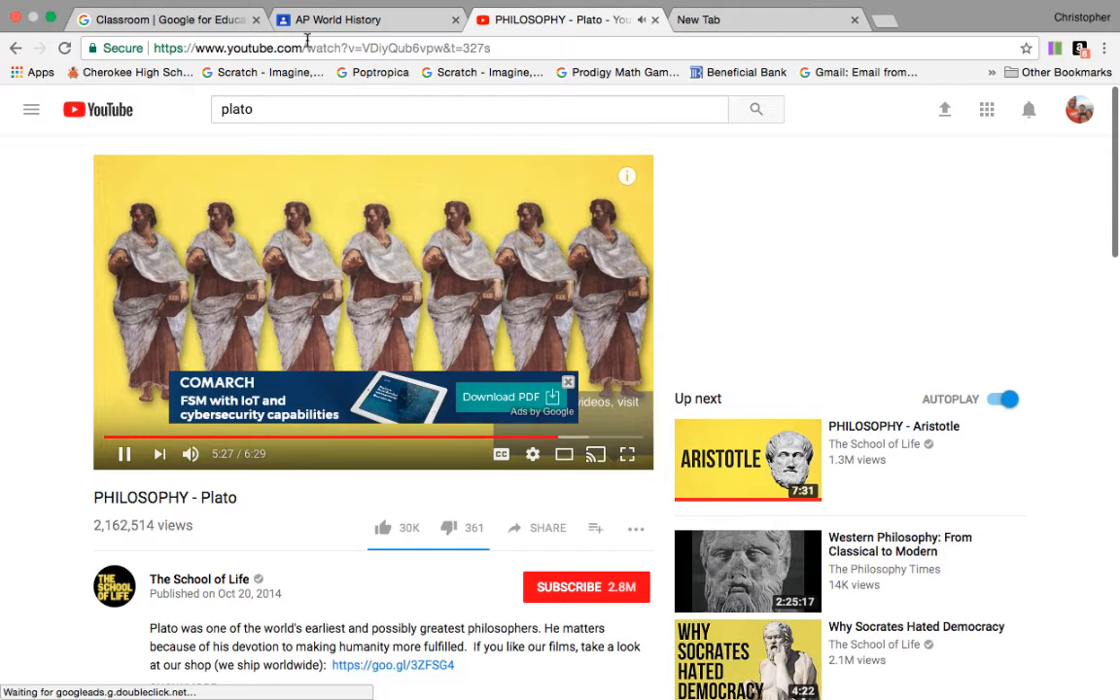
pyautogui.click(125, 455)
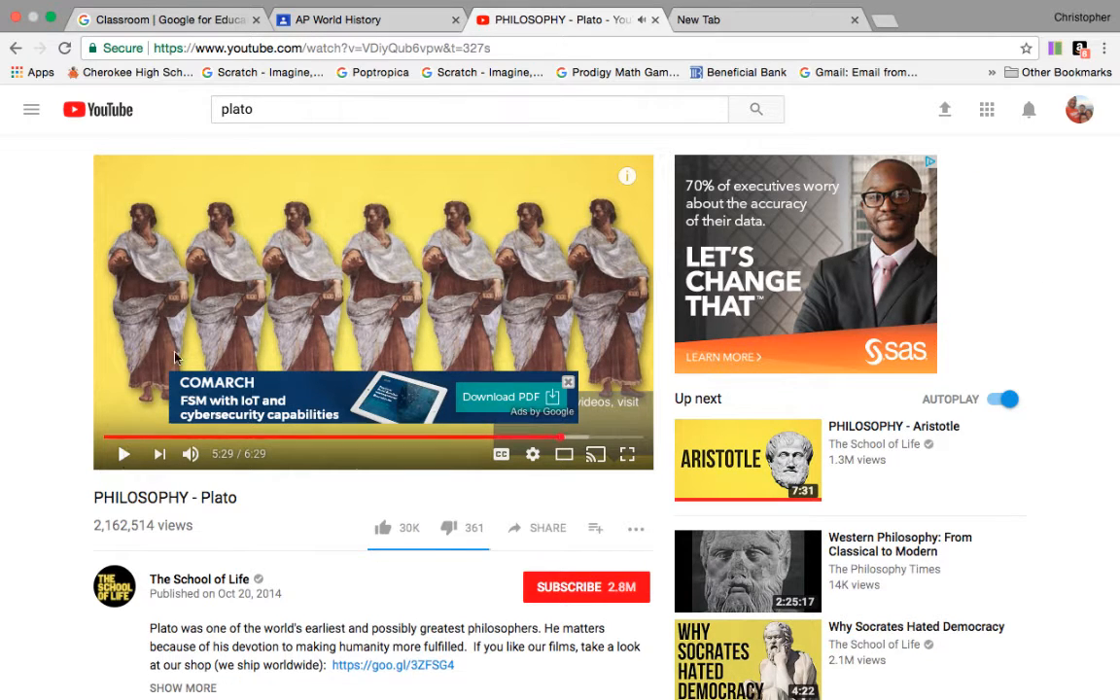
pyautogui.click(262, 50)
pyautogui.hotkey('ctrl', 'c')
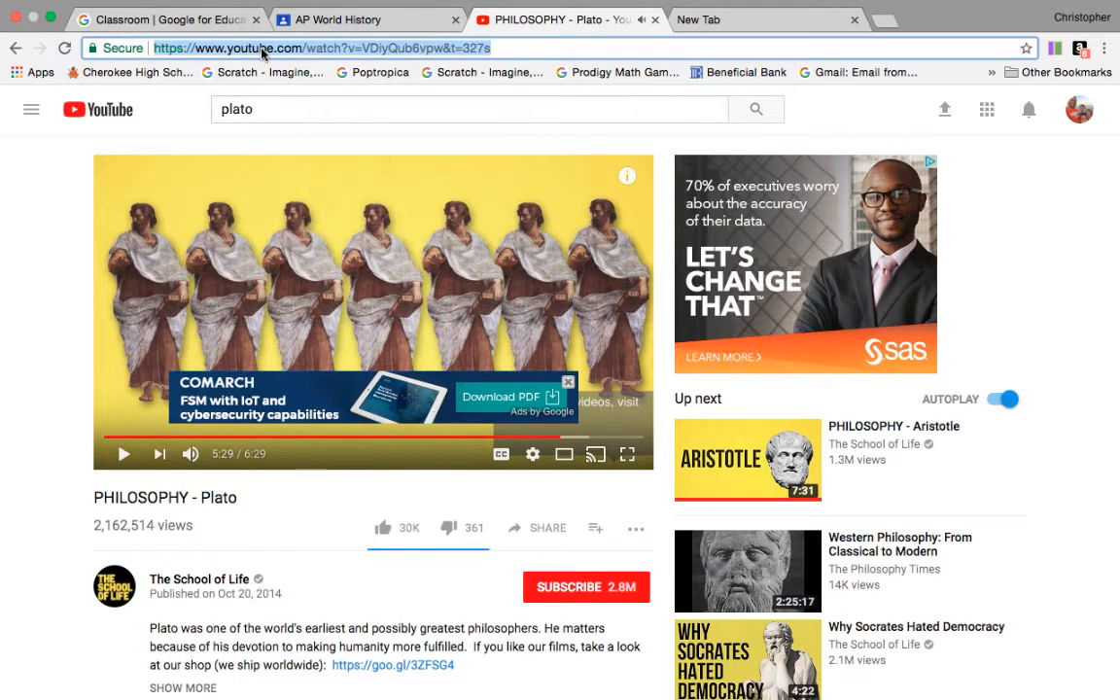
pyautogui.click(360, 21)
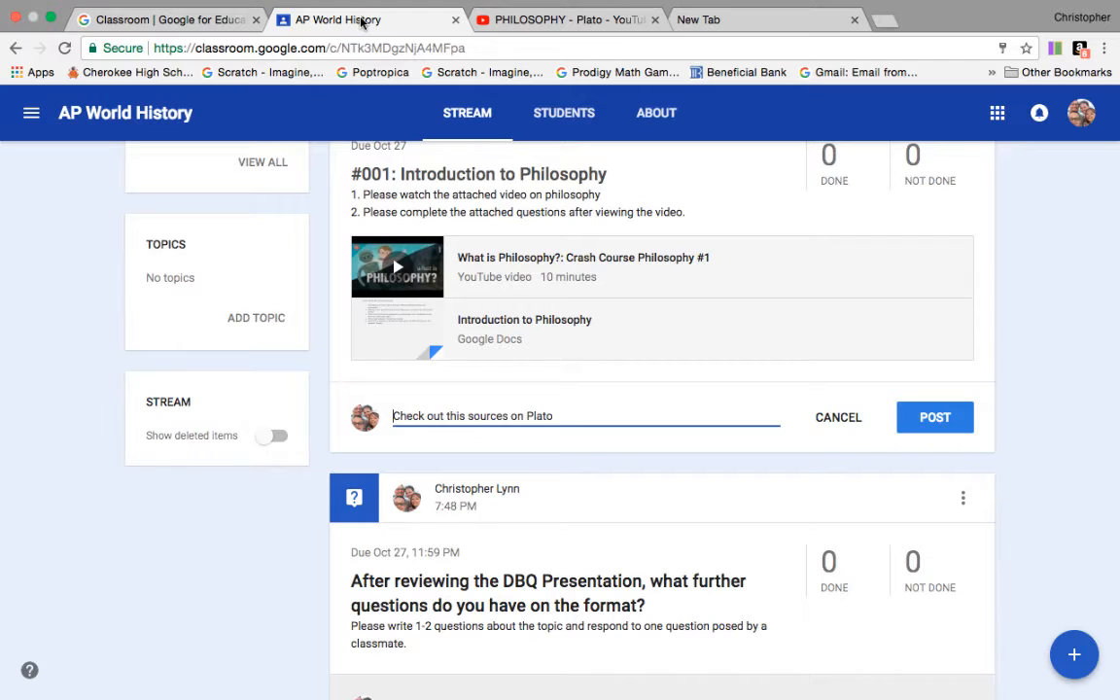
pyautogui.click(596, 415)
pyautogui.hotkey('ctrl', 'v')
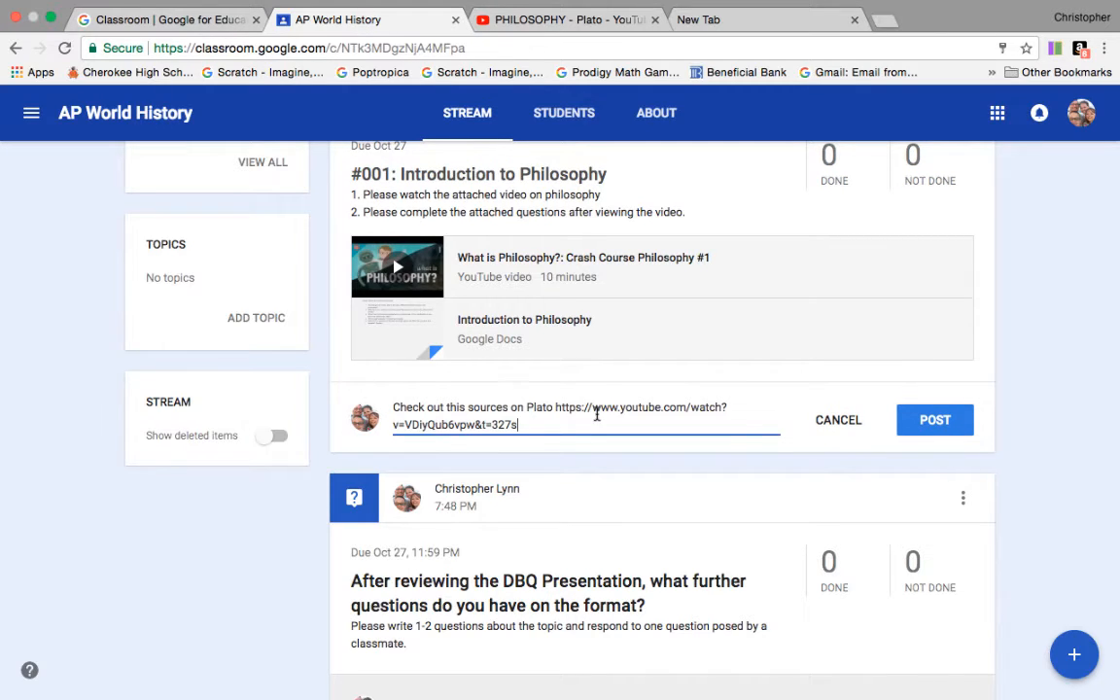
pyautogui.click(915, 420)
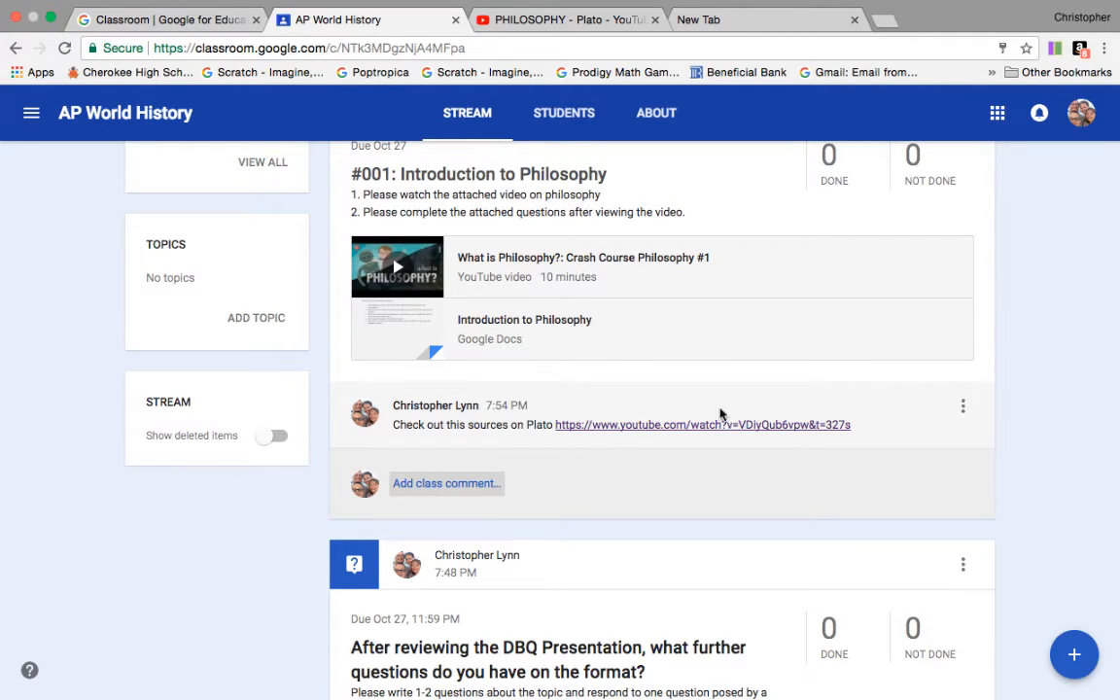
# Delete the posted Plato comment from the "#001: Introduction to Philosophy" assignment.
pyautogui.click(961, 413)
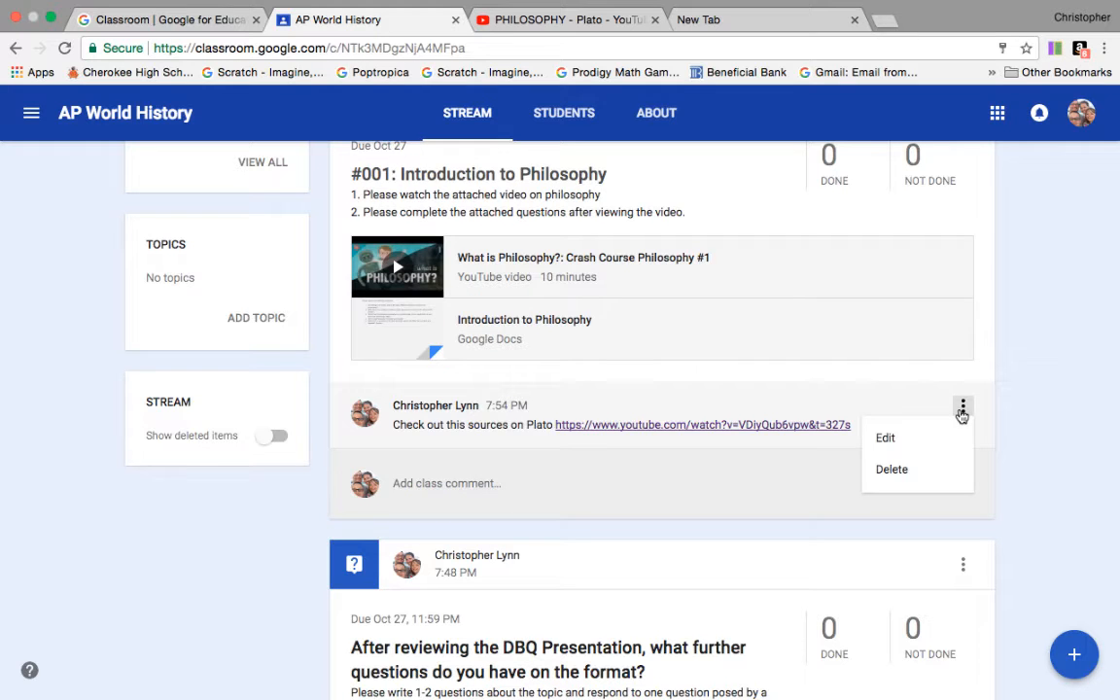
pyautogui.click(893, 472)
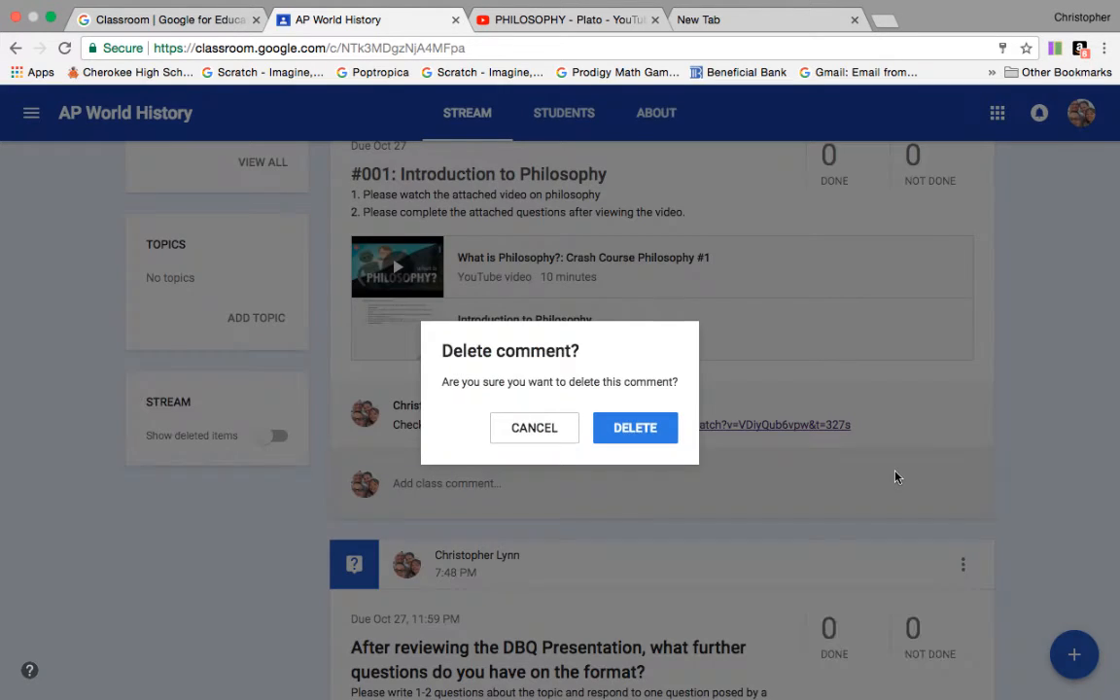
pyautogui.click(671, 428)
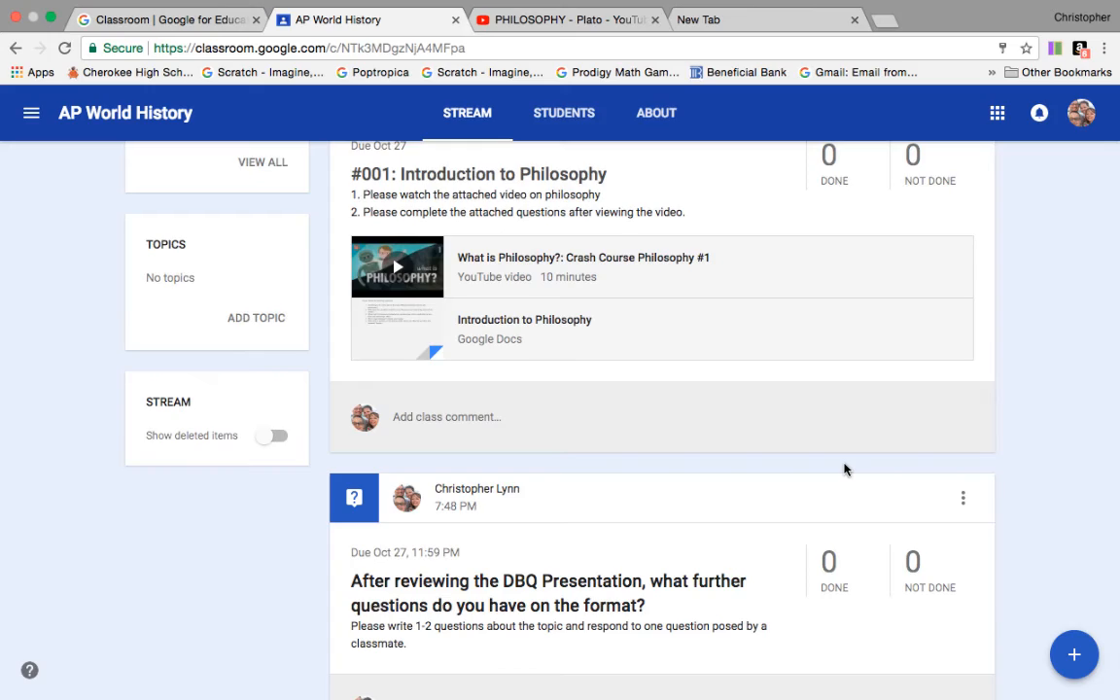
pyautogui.scroll(5, 844, 470)
pyautogui.scroll(-3, 844, 469)
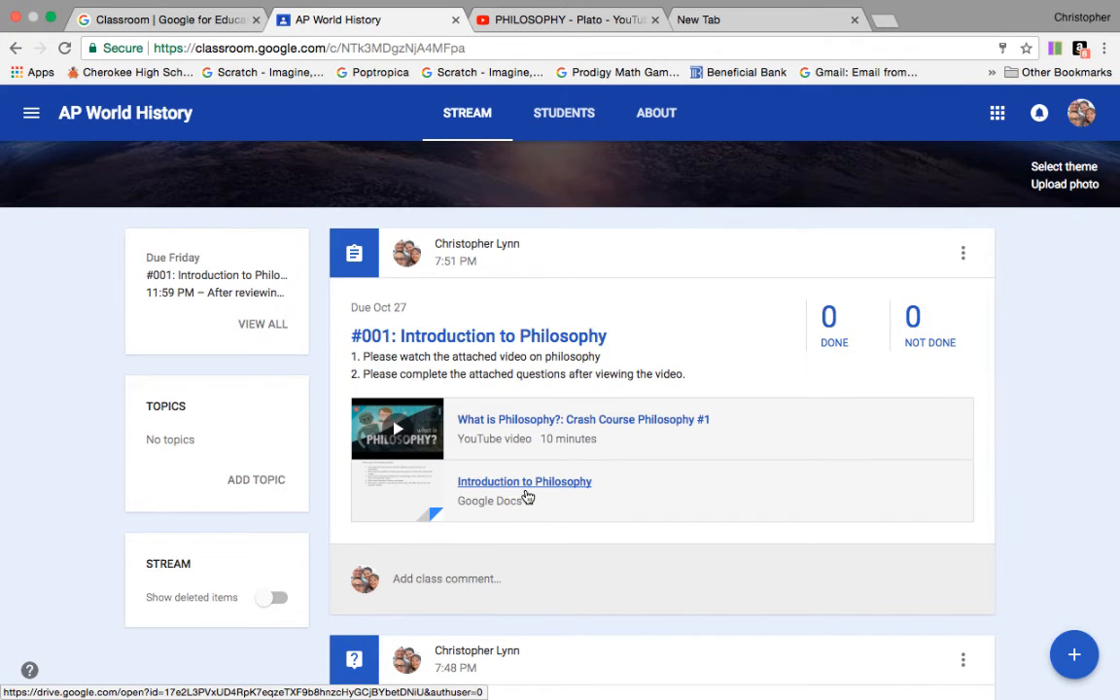
pyautogui.scroll(-5, 526, 497)
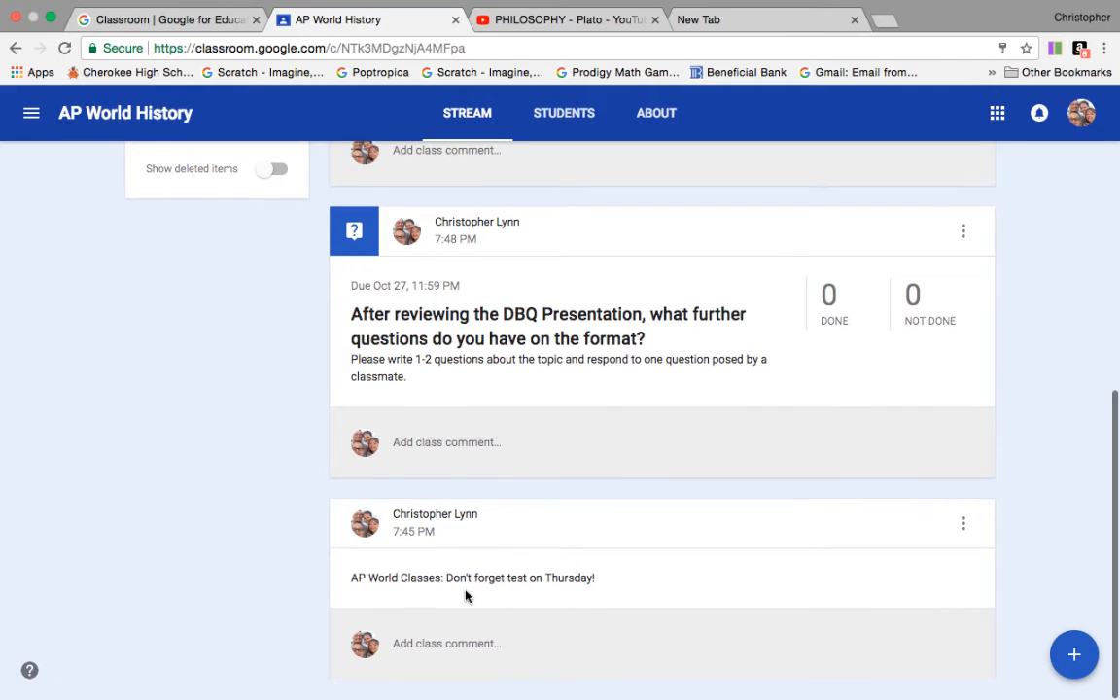
pyautogui.scroll(3, 183, 452)
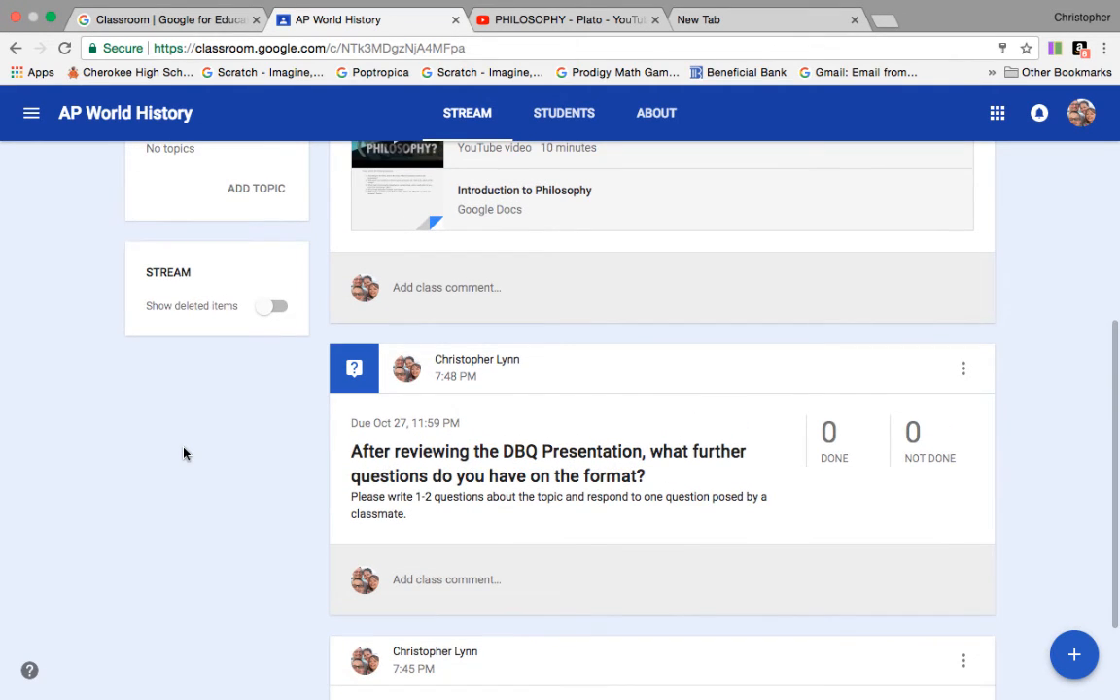
pyautogui.scroll(5, 184, 453)
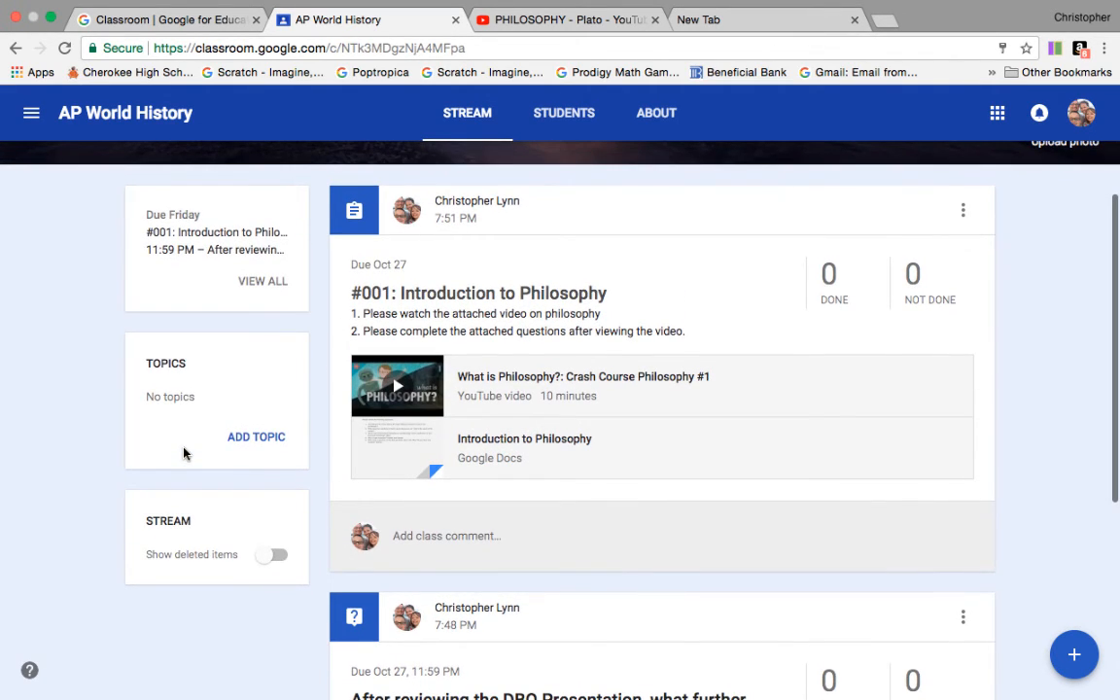